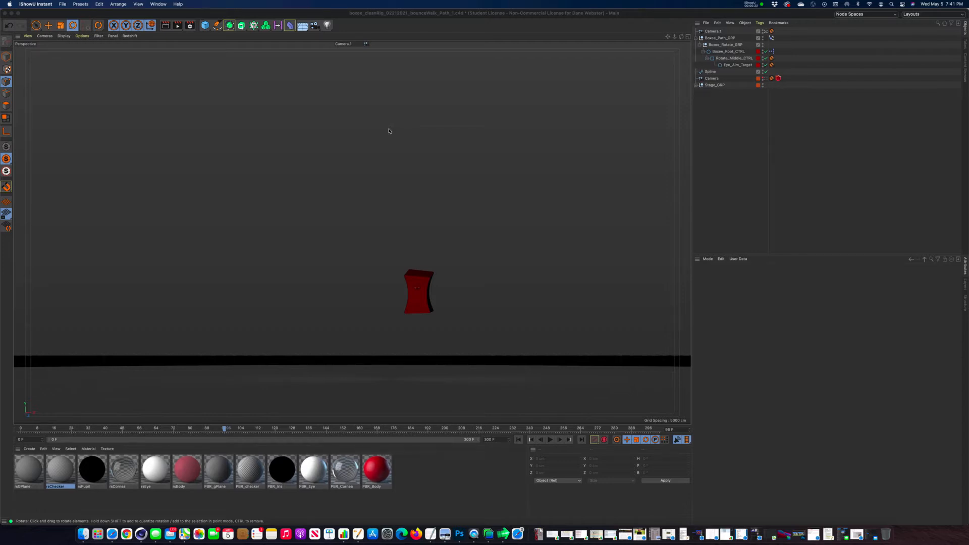
Play the box's bounce-walk animation from frame 0 through Camera.1, stop it, and return to the start.
left_click(520, 440)
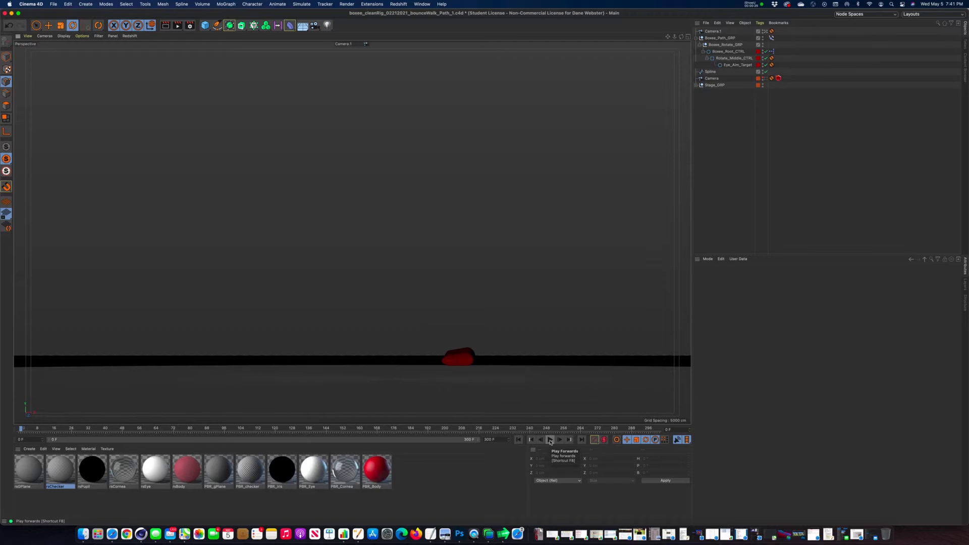
left_click(550, 439)
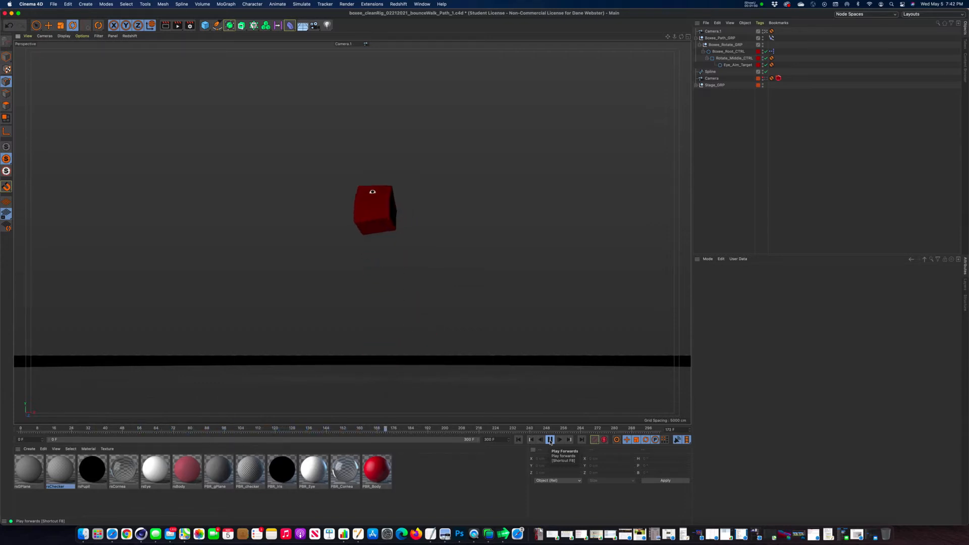
left_click(550, 439)
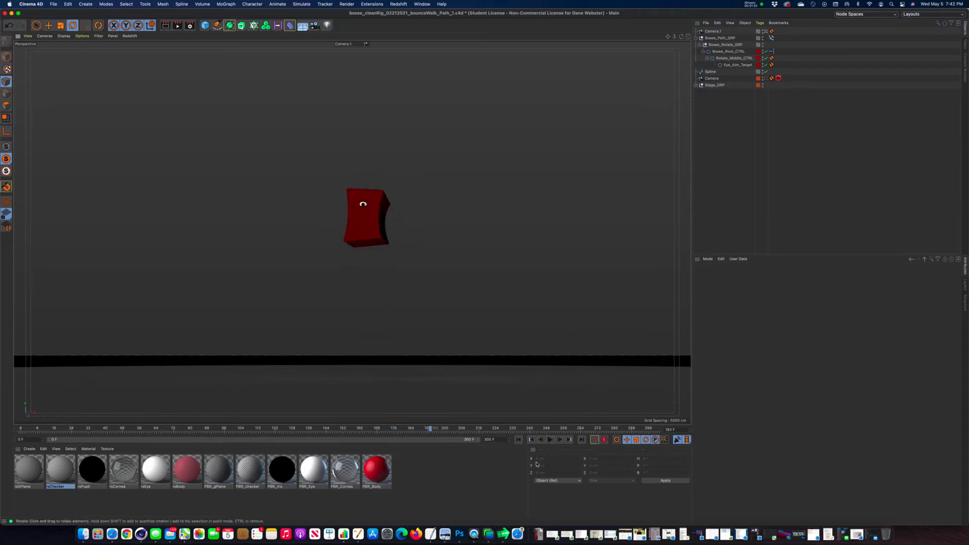
key("shift+f")
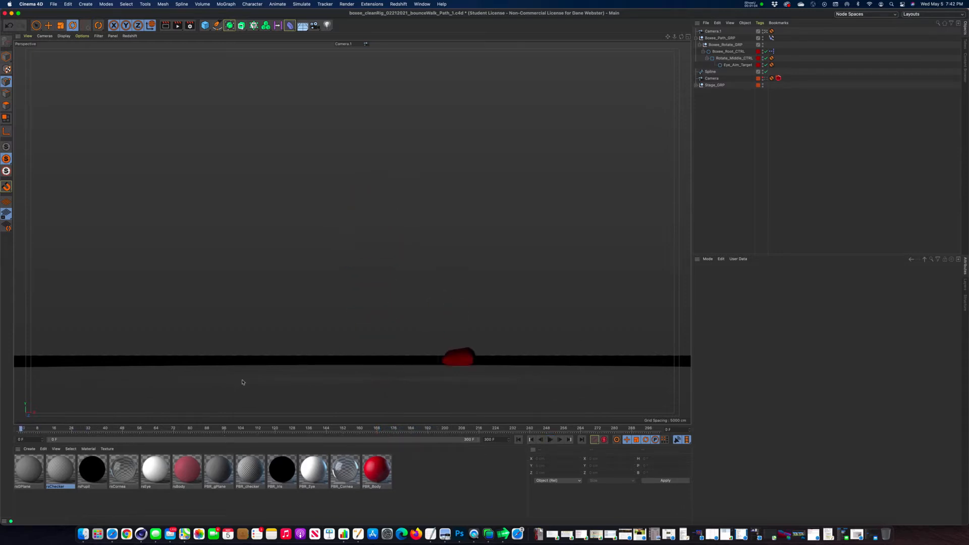
Delete the Protection tag from Camera.1 and add a Vibrate animation tag in its place.
left_click(720, 32)
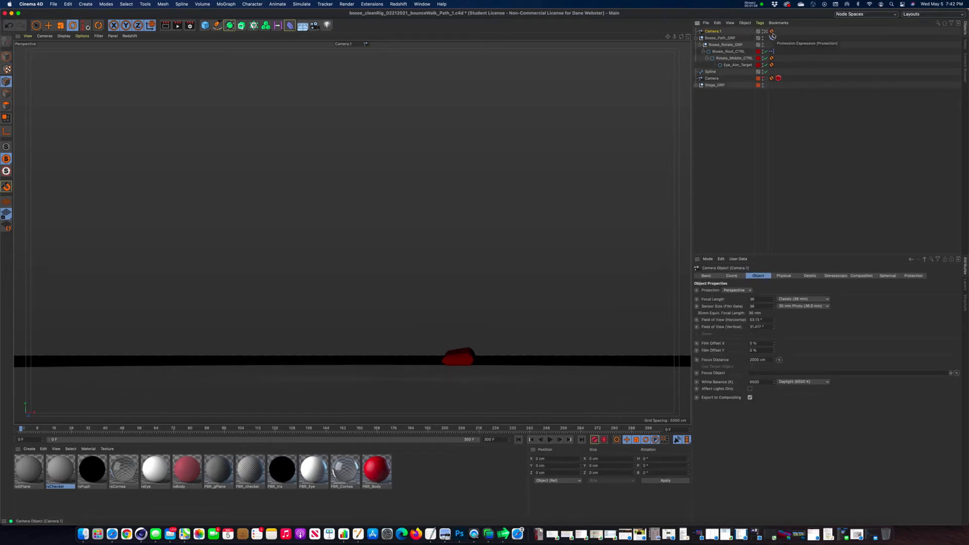
left_click(772, 33)
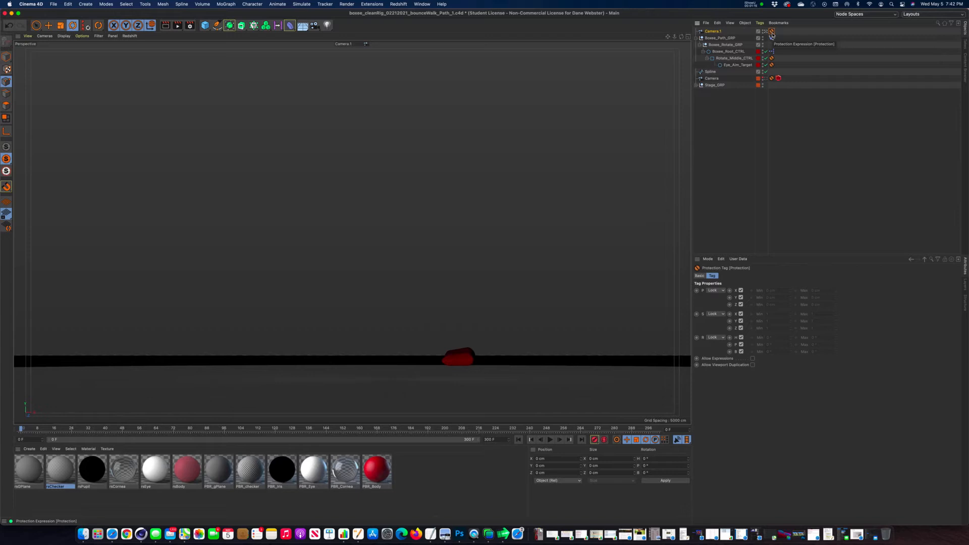
key("Delete")
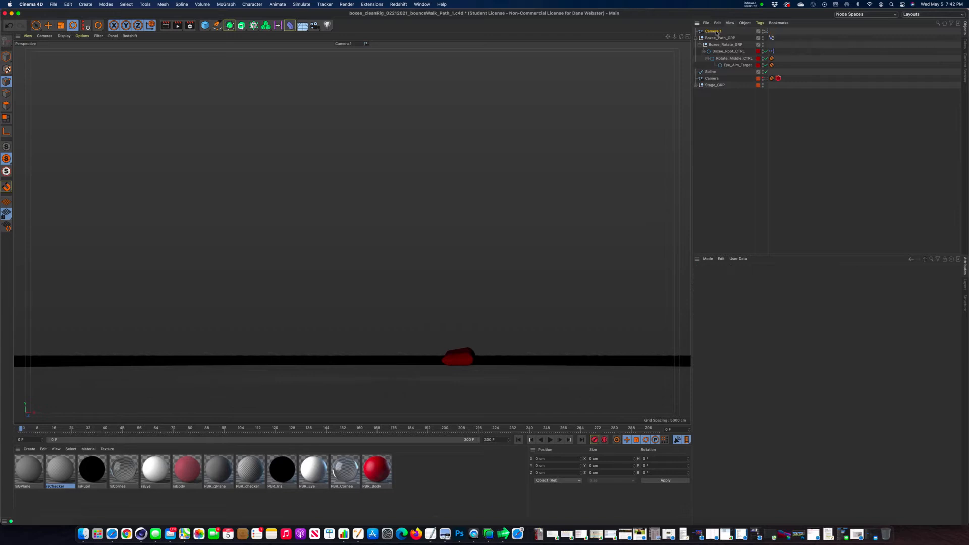
right_click(716, 33)
mouse_move(732, 35)
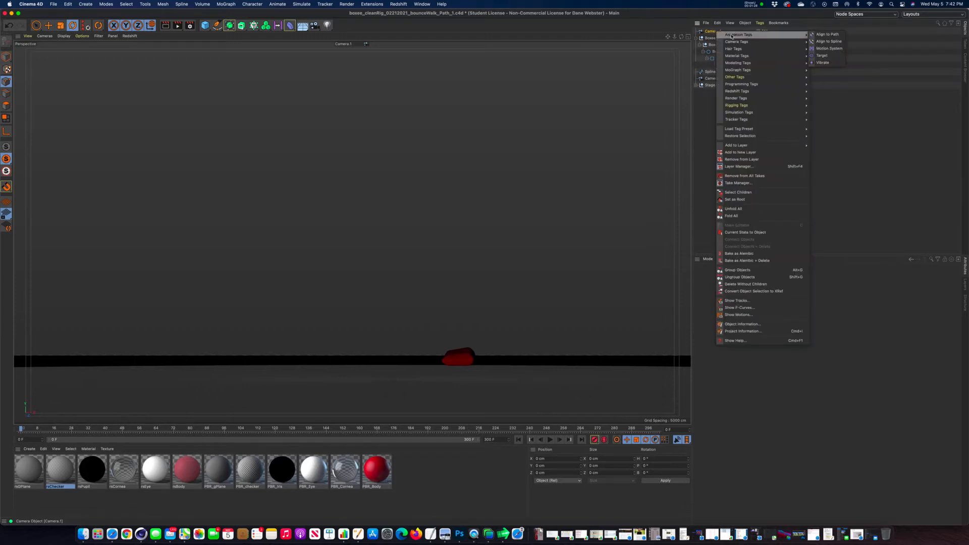
left_click(823, 63)
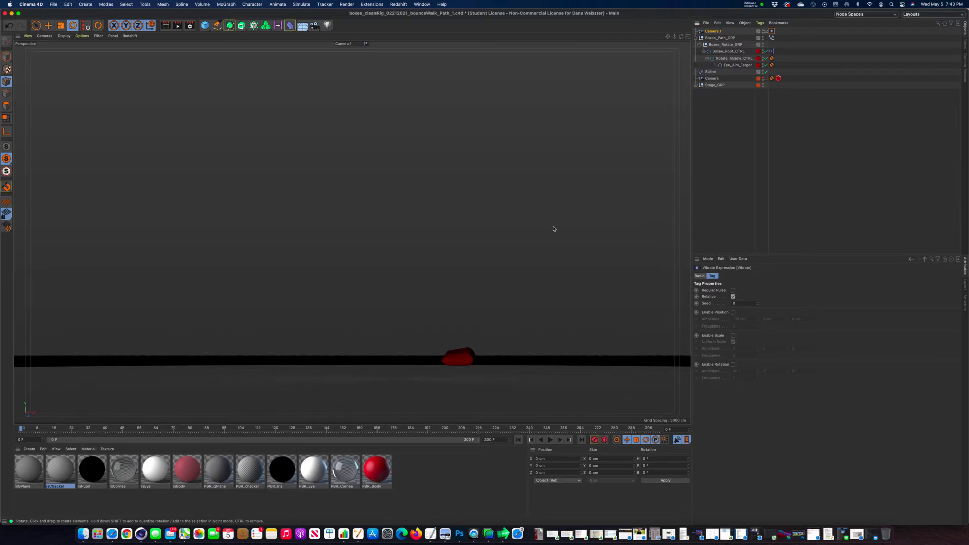
left_click(749, 5)
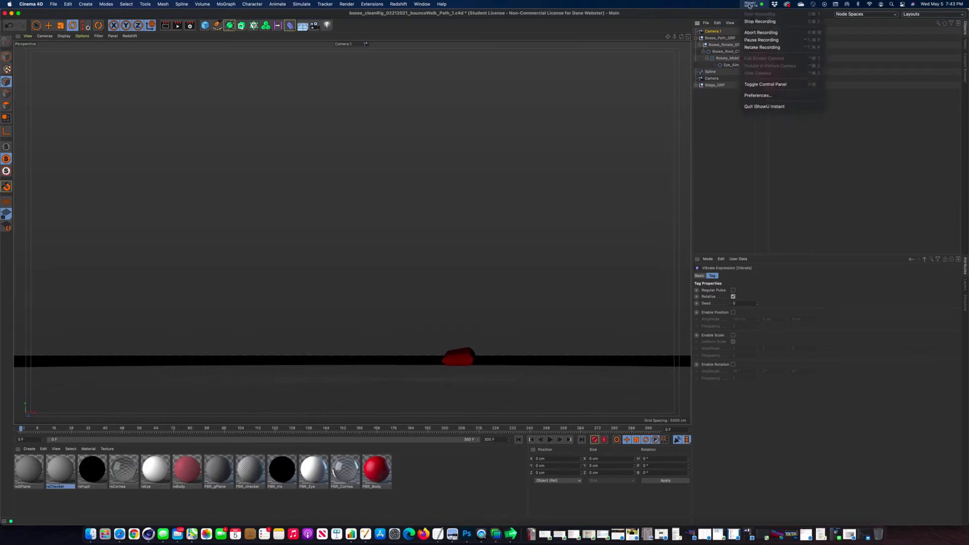
left_click(764, 38)
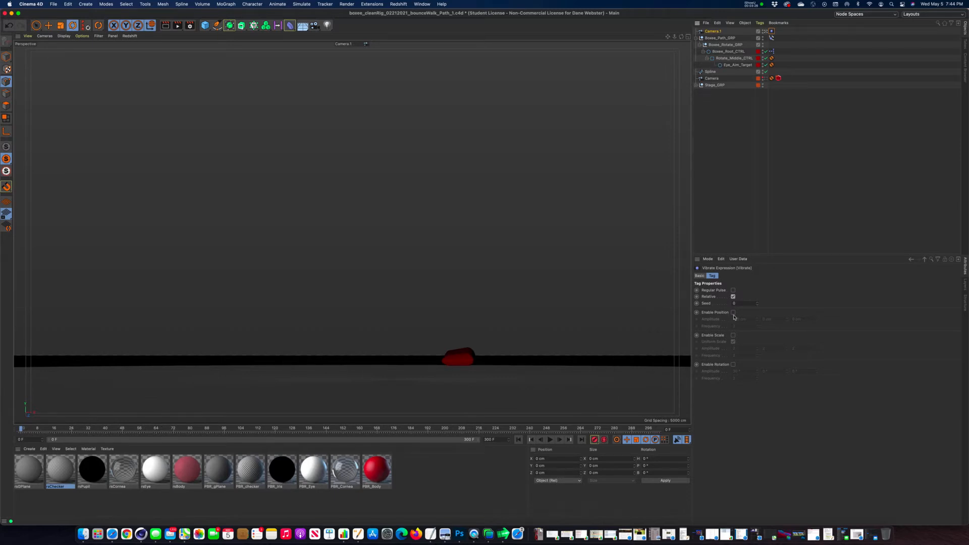
Enable position vibration on the camera's Vibrate tag and preview the animation.
left_click(734, 313)
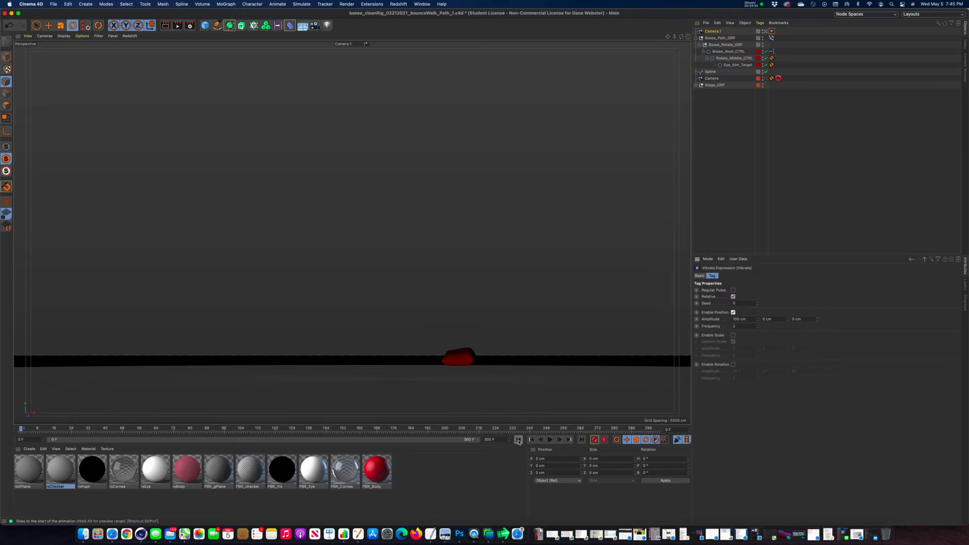
left_click(550, 440)
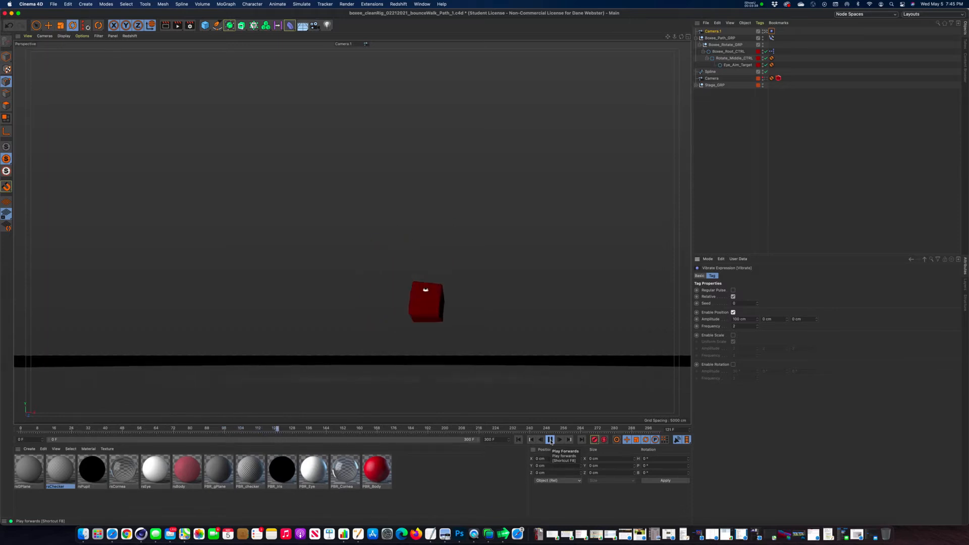
left_click(550, 439)
Set the position vibration amplitude to 0 cm in X and 20 cm in Y, and play the animation from the start.
left_click(739, 319)
type("0")
key("Tab")
type("20")
key("Tab")
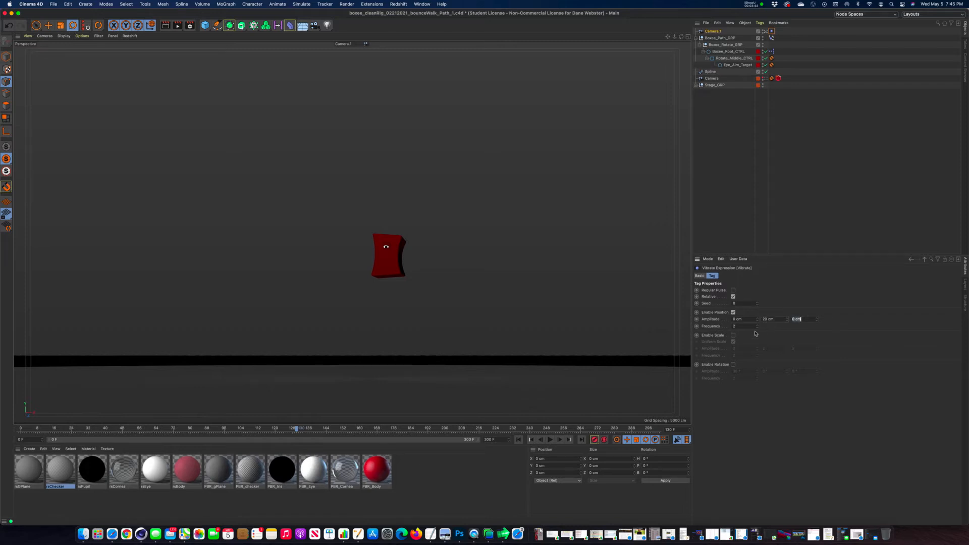
left_click(518, 439)
left_click(550, 440)
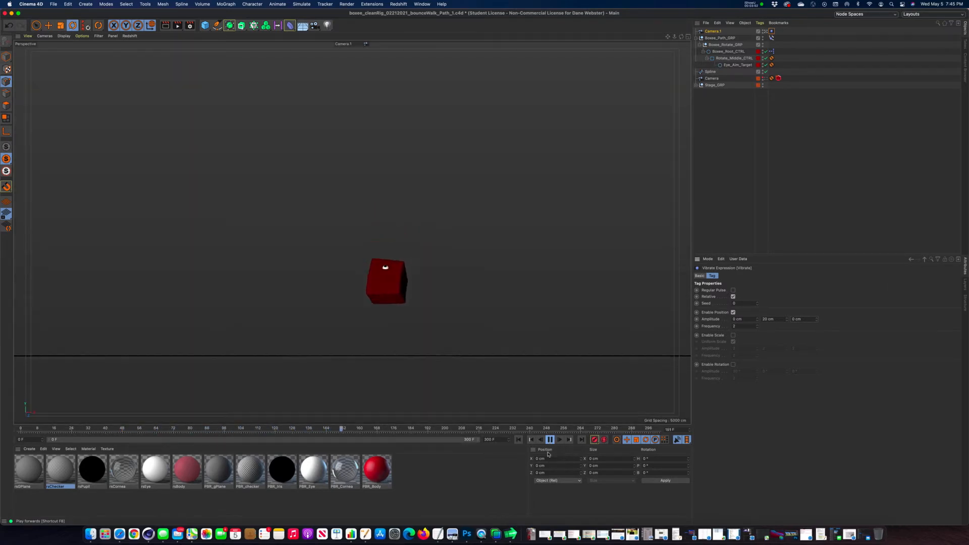
left_click(550, 439)
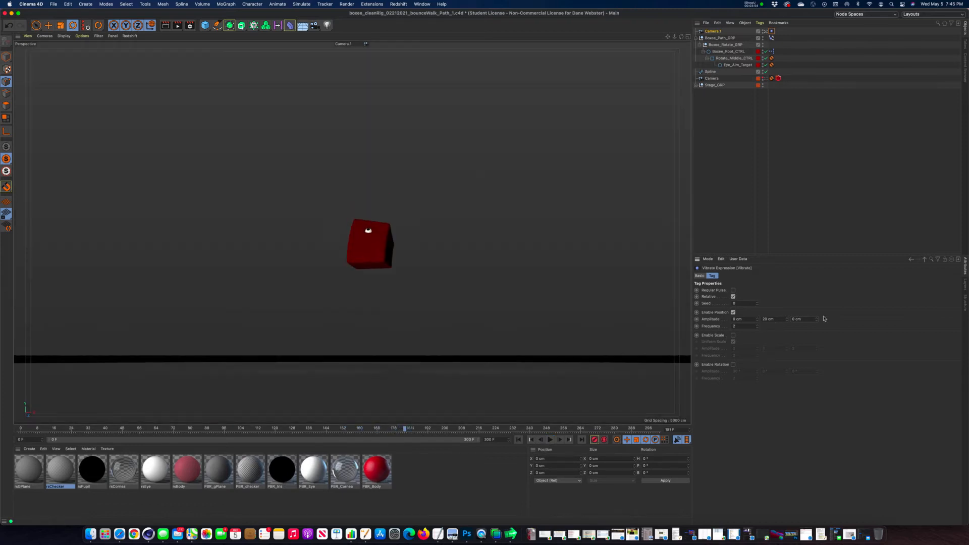
Set the Y position amplitude to 5 cm and preview the camera shake from the start.
left_click_drag(779, 319, 718, 320)
type("5")
key("Return")
left_click(518, 440)
left_click(550, 439)
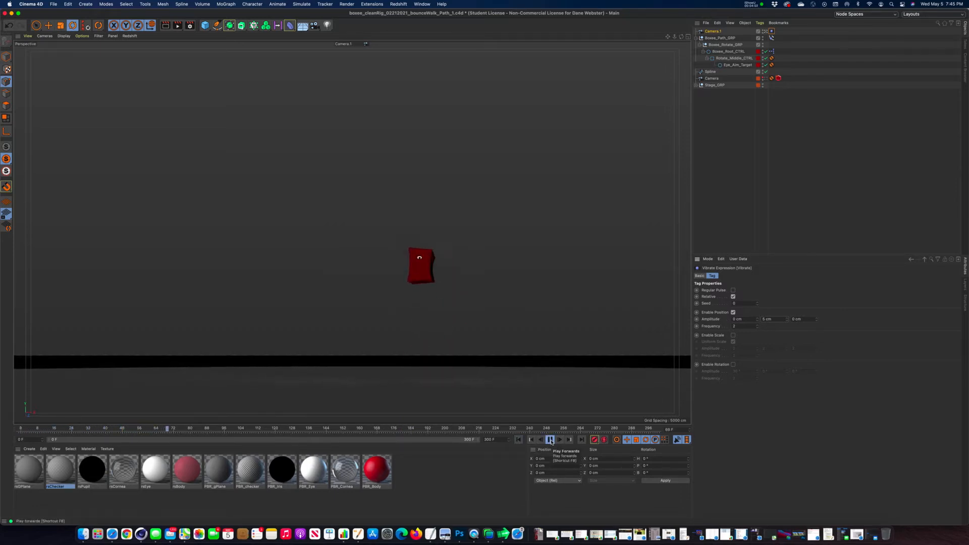
left_click(550, 439)
Set the Y position amplitude to 15 cm and replay the animation from the first frame.
left_click(773, 319)
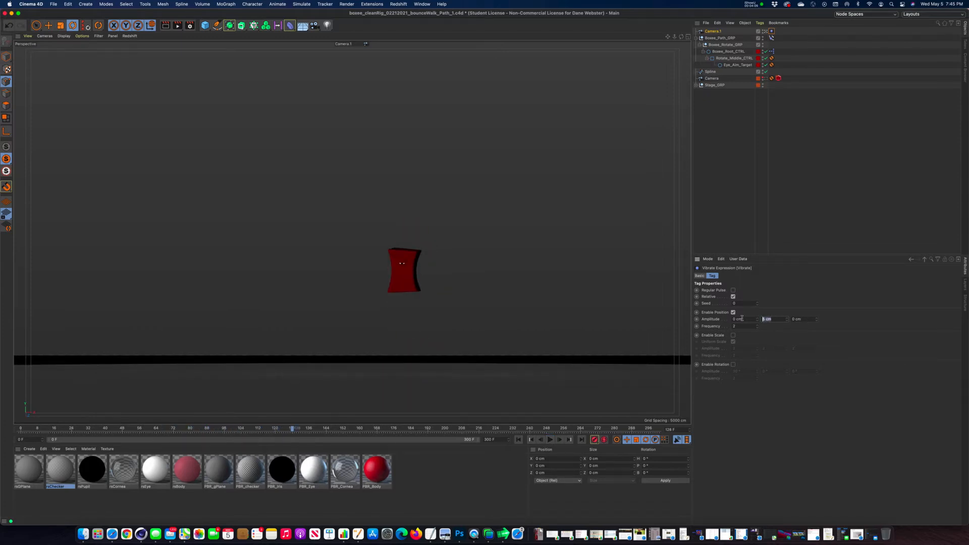
type("15")
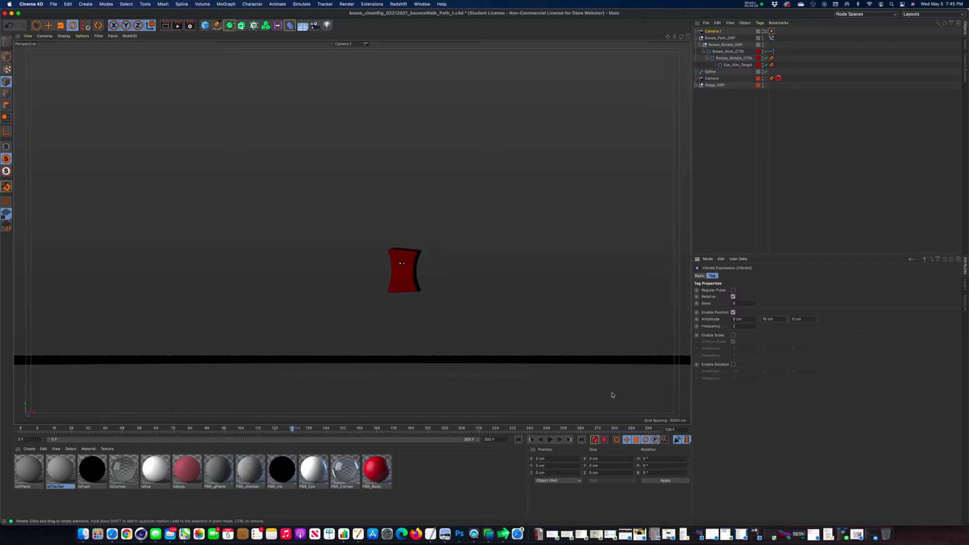
left_click(518, 439)
left_click(550, 440)
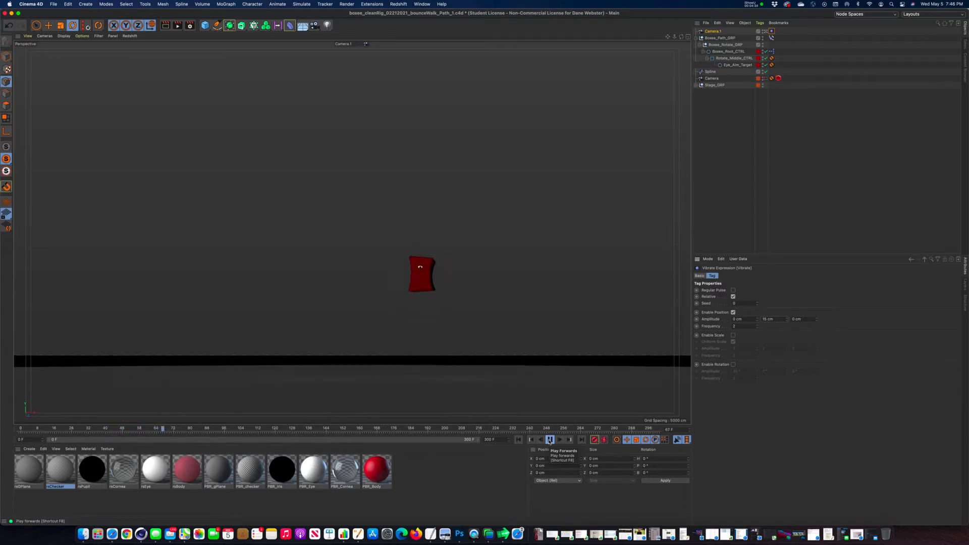
left_click(550, 439)
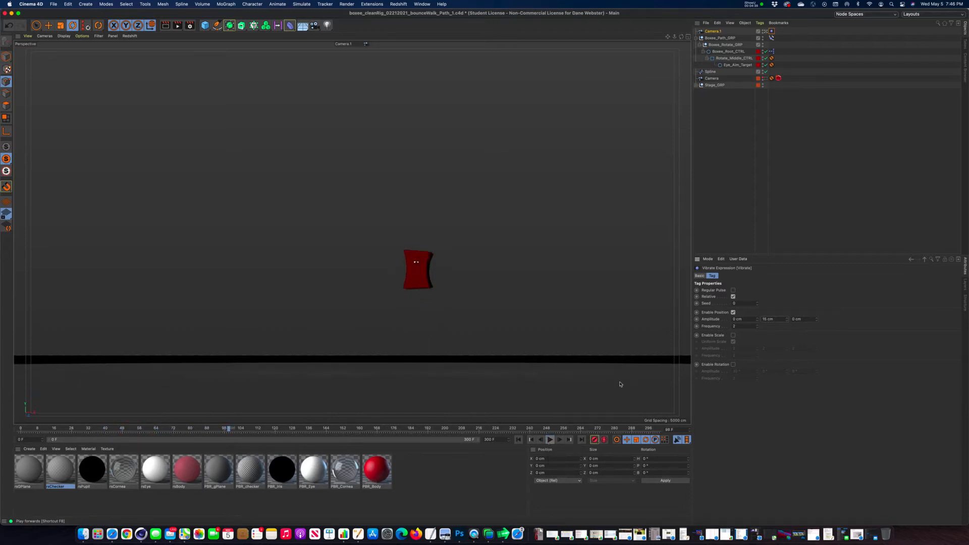
Enable rotation vibration on the Vibrate tag and preview the combined camera movement.
left_click(733, 364)
double_click(743, 371)
left_click(550, 440)
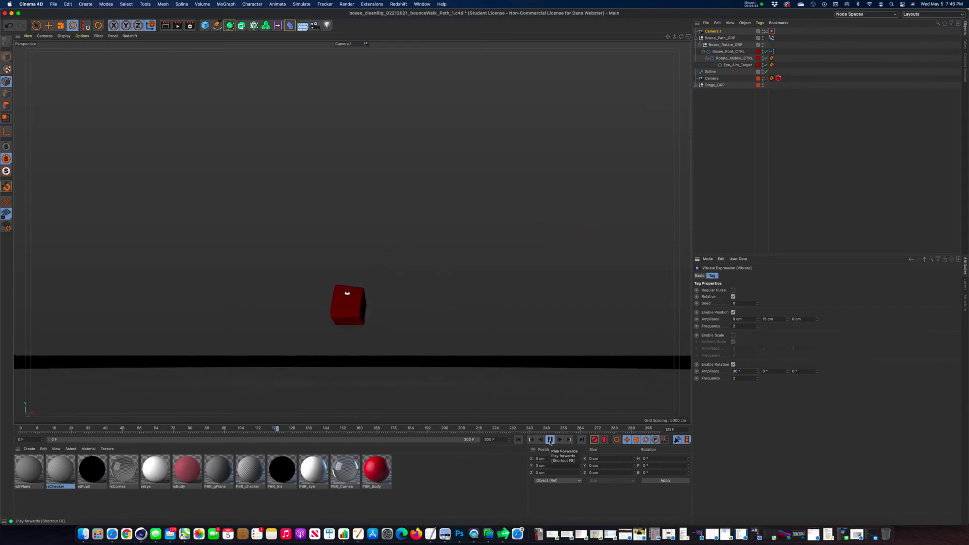
left_click(550, 441)
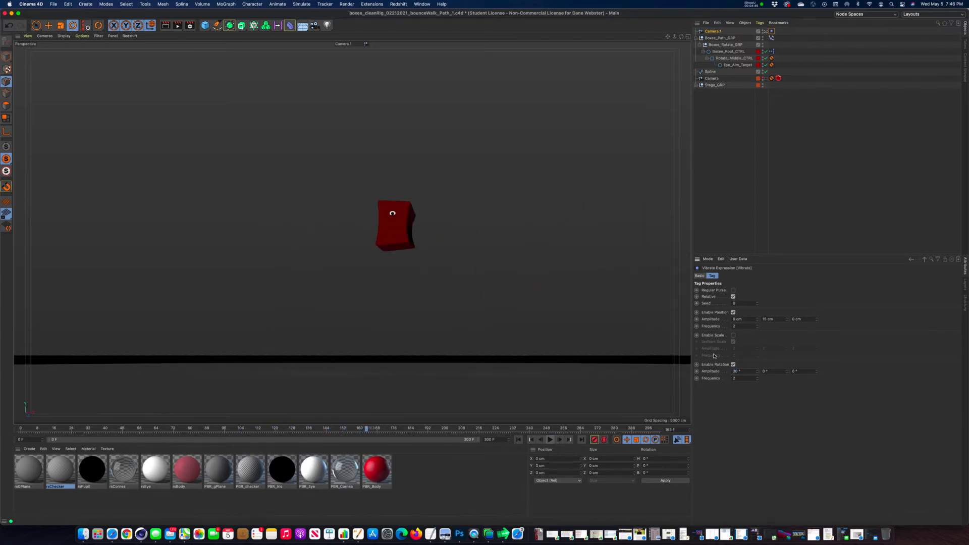
Set the rotation vibration amplitude to 0° on the first axis and 10° on the second.
double_click(744, 371)
key("Tab")
key("shift+Tab")
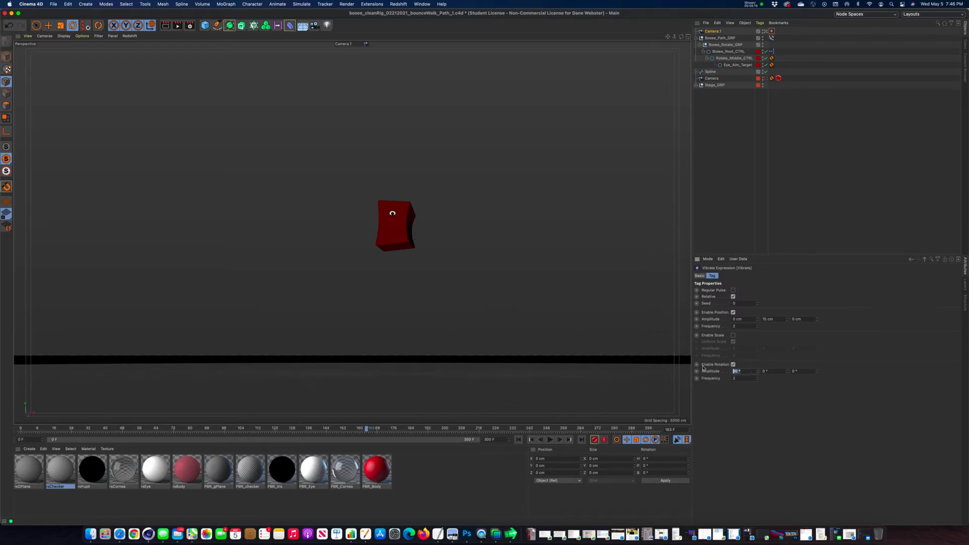
type("0")
key("Tab")
type("10")
key("Tab")
Turn off position vibration and play the animation from the start with rotation vibration only.
left_click(732, 312)
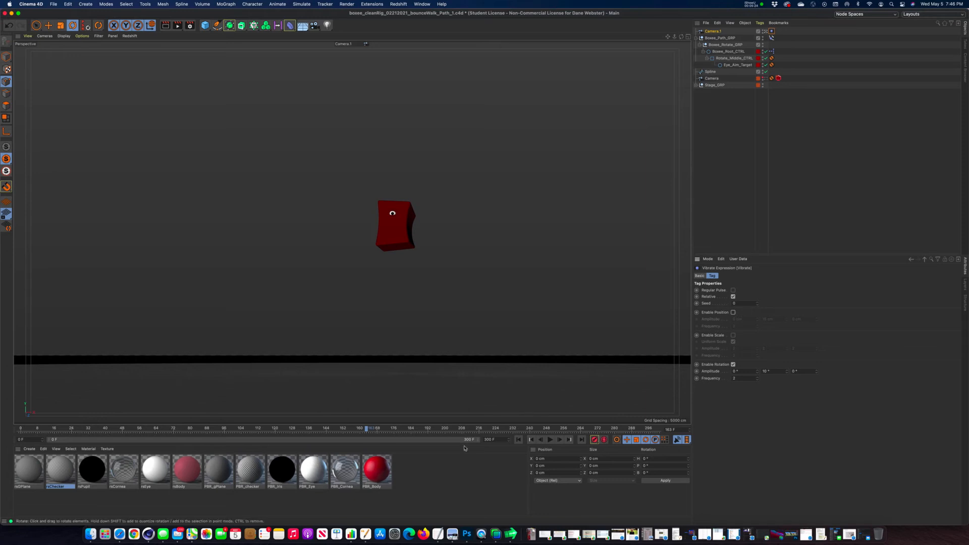
left_click(519, 440)
left_click(550, 439)
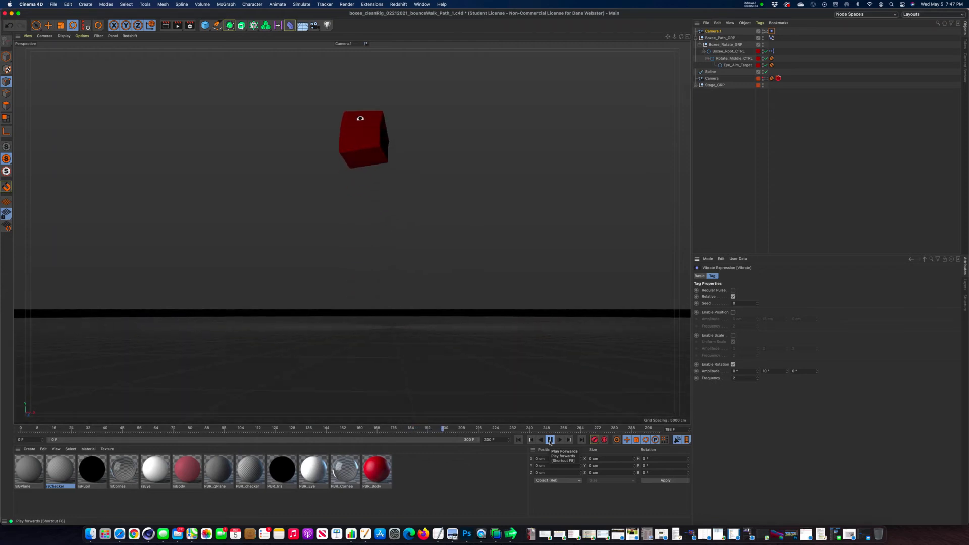
left_click(550, 439)
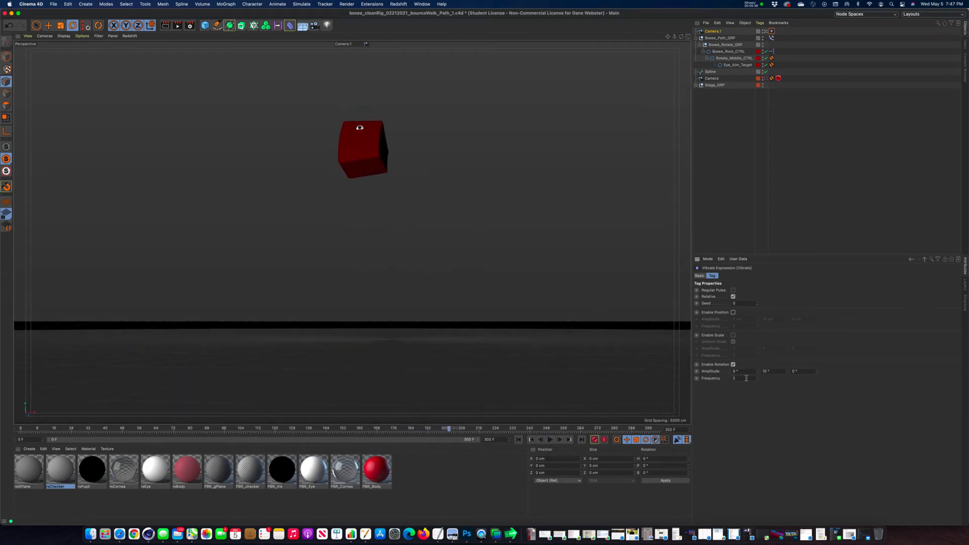
Set the rotation vibration frequency to 10 and preview the camera shake from the start.
type("0")
left_click(518, 440)
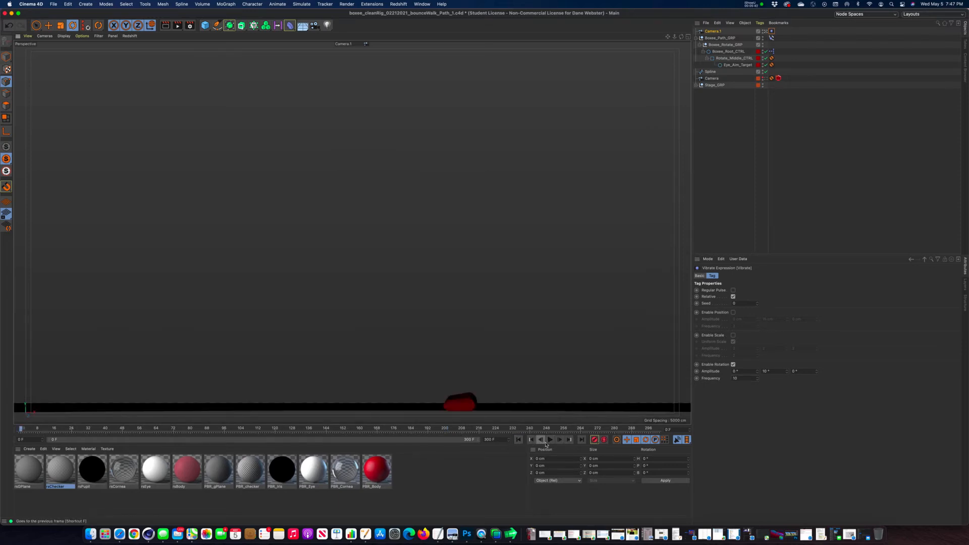
left_click(550, 440)
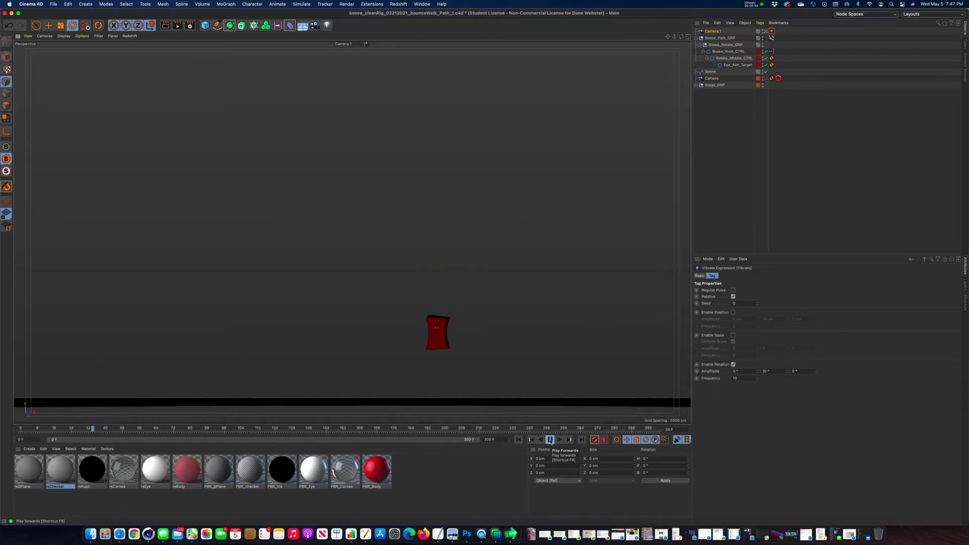
left_click(550, 439)
Set the rotation vibration frequency to 0.25 and replay the animation from the start.
left_click_drag(747, 378, 700, 380)
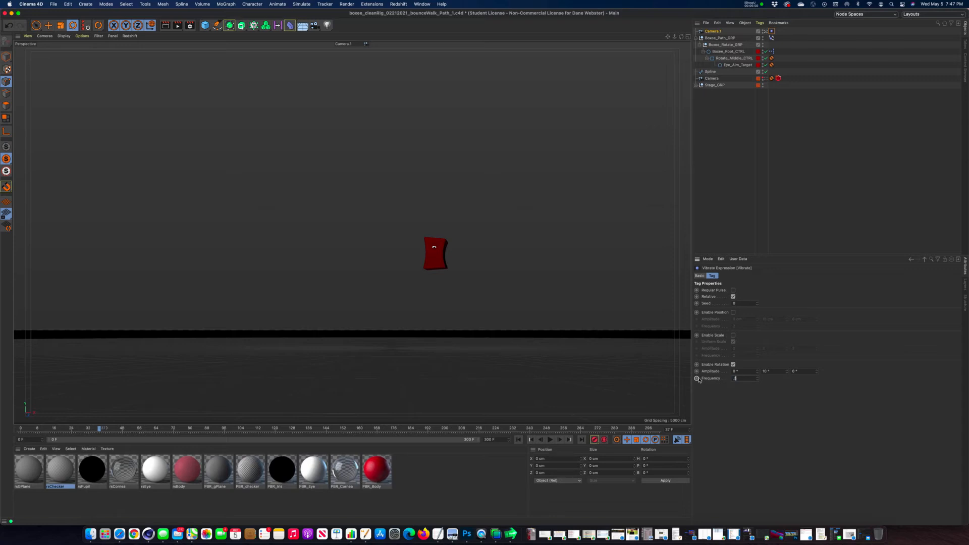
key("Return")
left_click(518, 439)
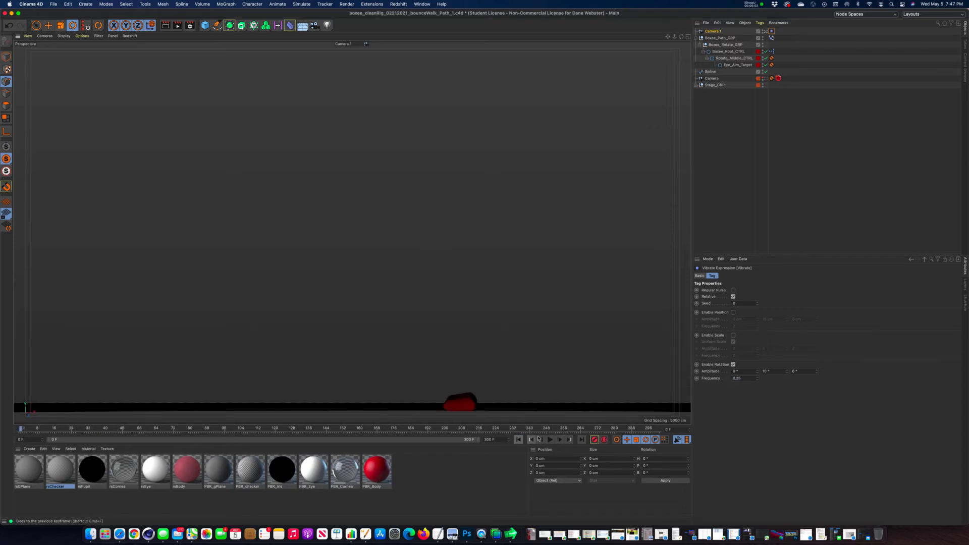
left_click(550, 440)
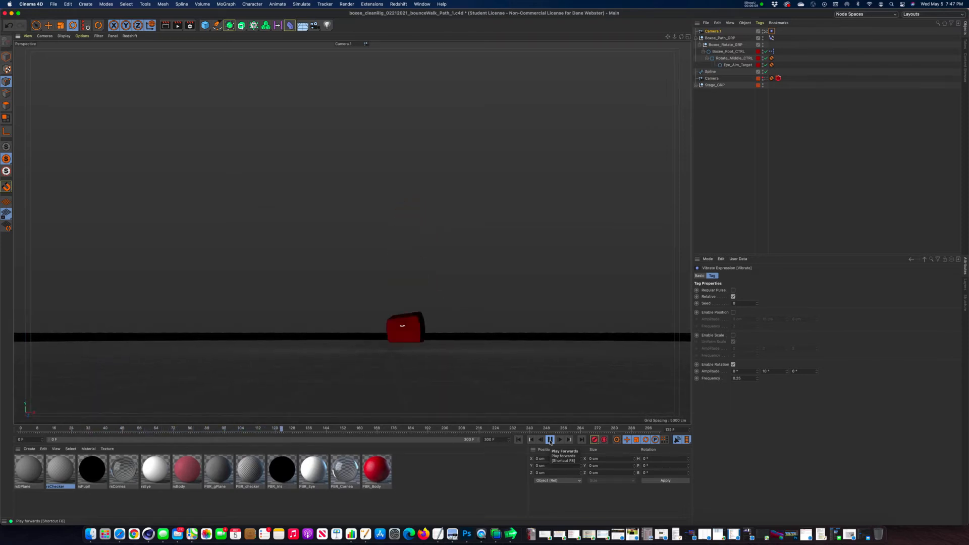
left_click(550, 439)
Set the rotation vibration frequency to 1.5 and play the animation from the first frame.
left_click(736, 377)
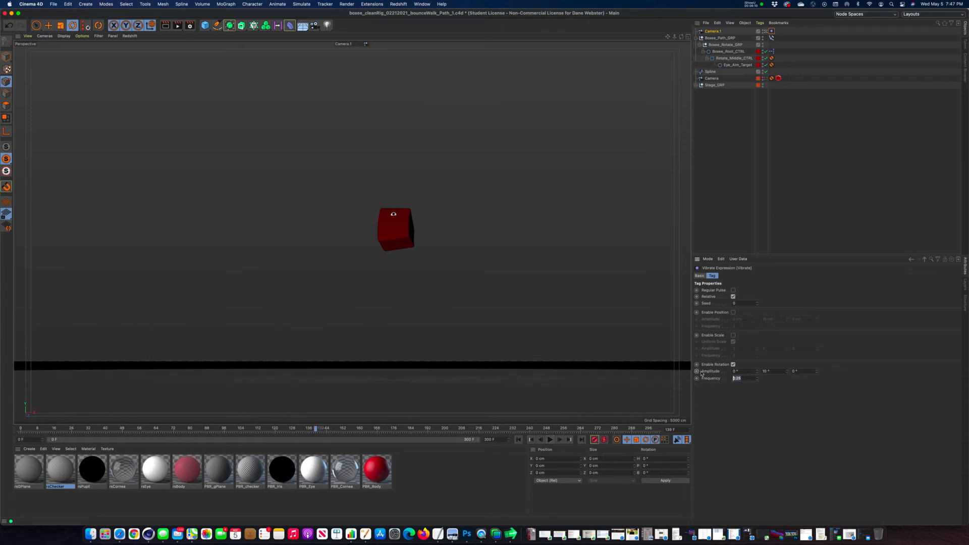
type("1.6")
key("Return")
left_click(519, 439)
left_click(550, 440)
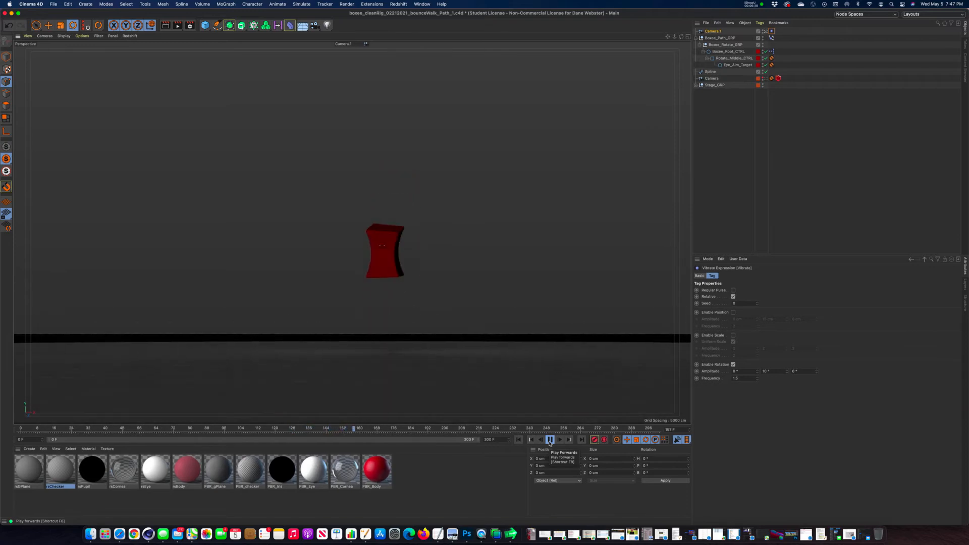
left_click(549, 440)
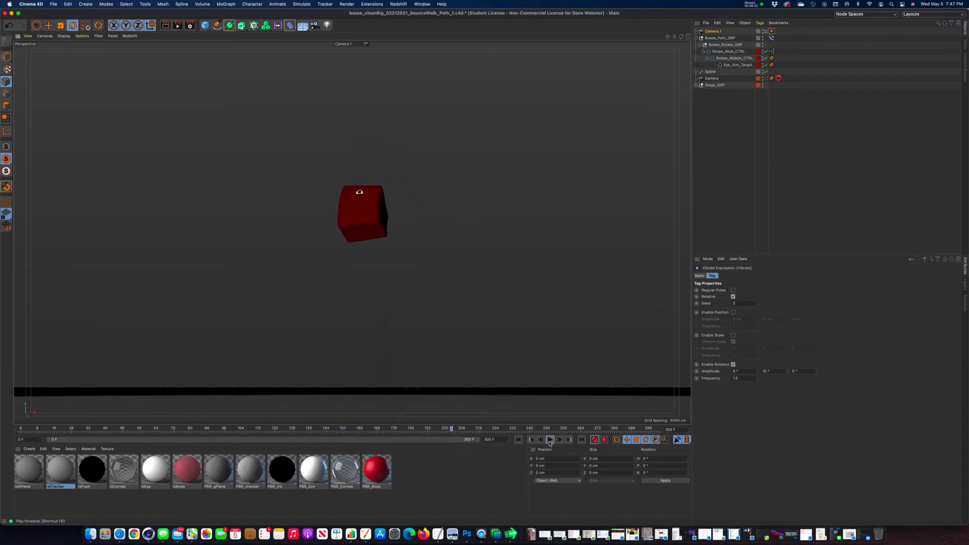
Enable position vibration, turn off rotation vibration, and preview the animation from the start with position shake only.
left_click(733, 312)
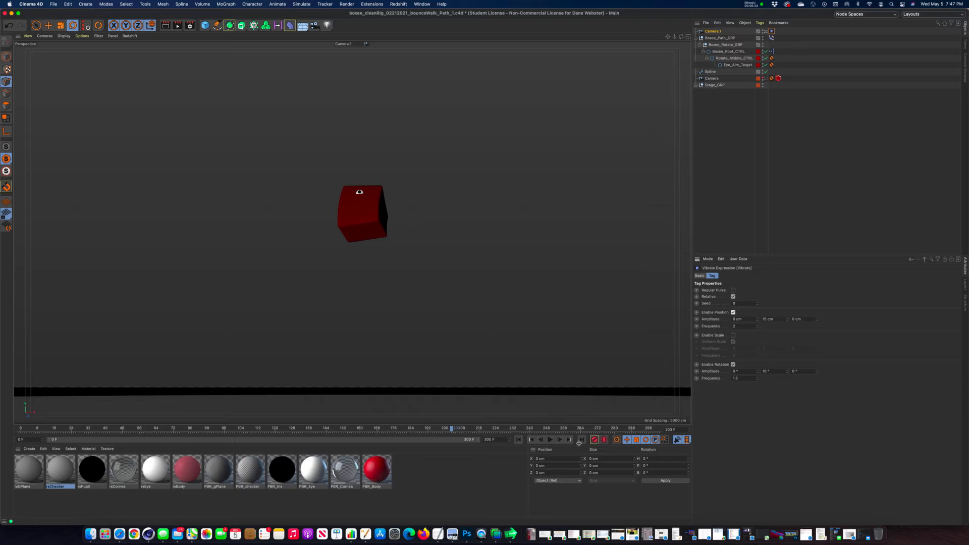
left_click(733, 364)
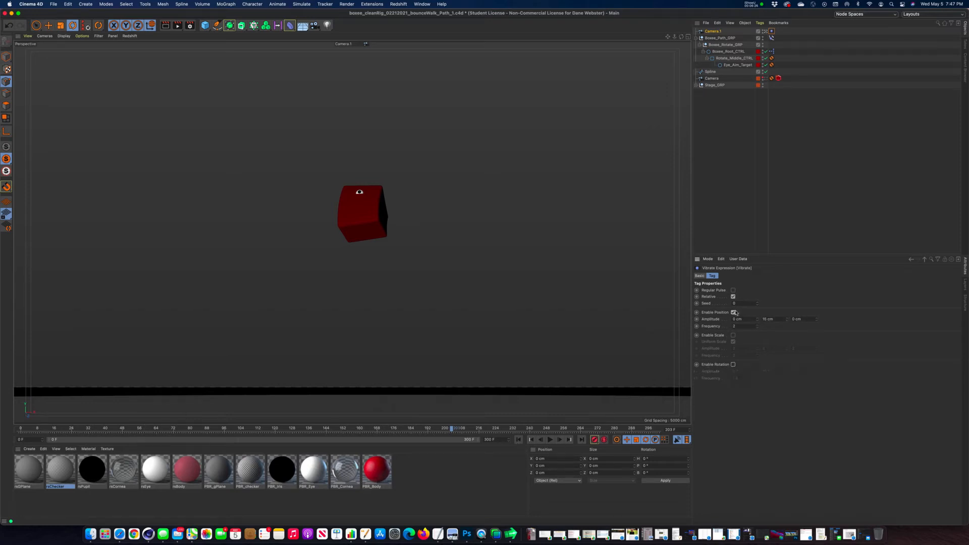
left_click(518, 439)
left_click(550, 439)
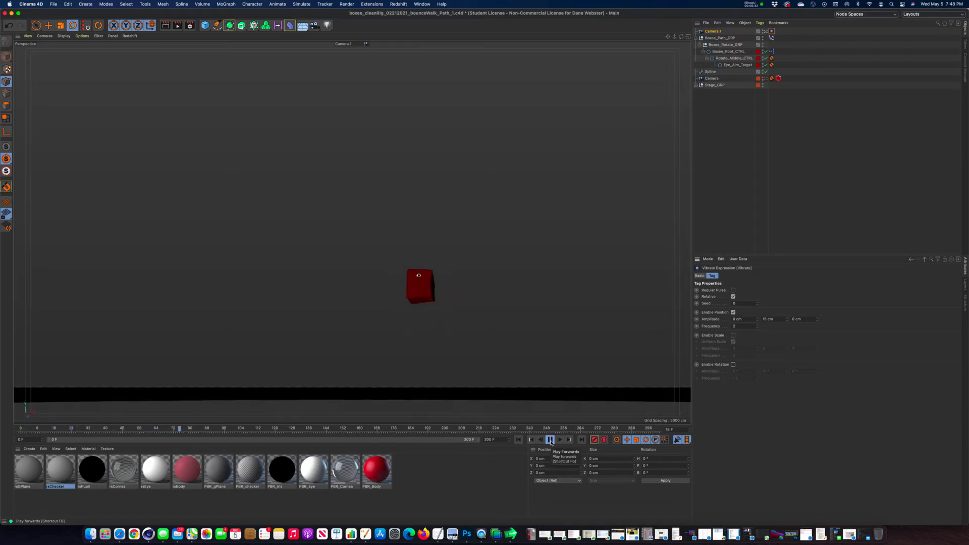
left_click(549, 440)
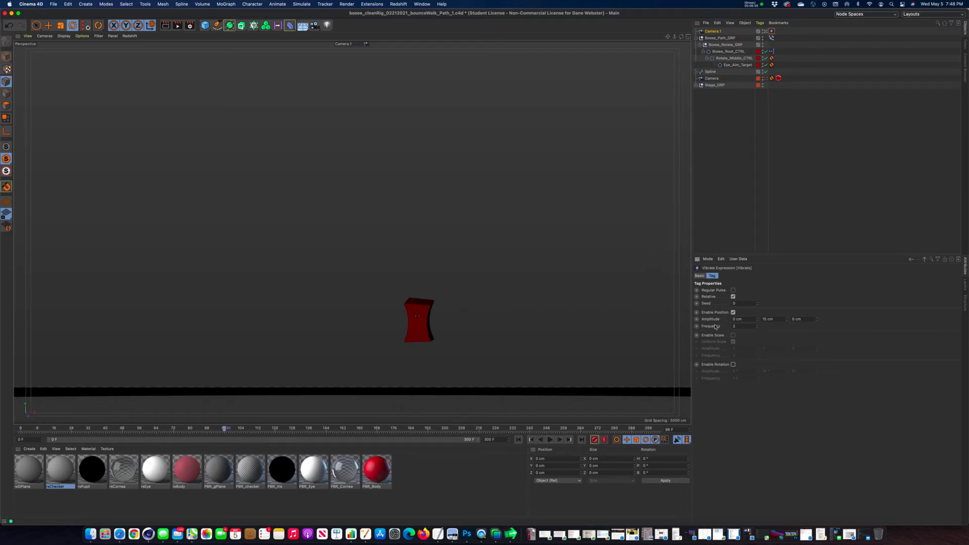
left_click(518, 440)
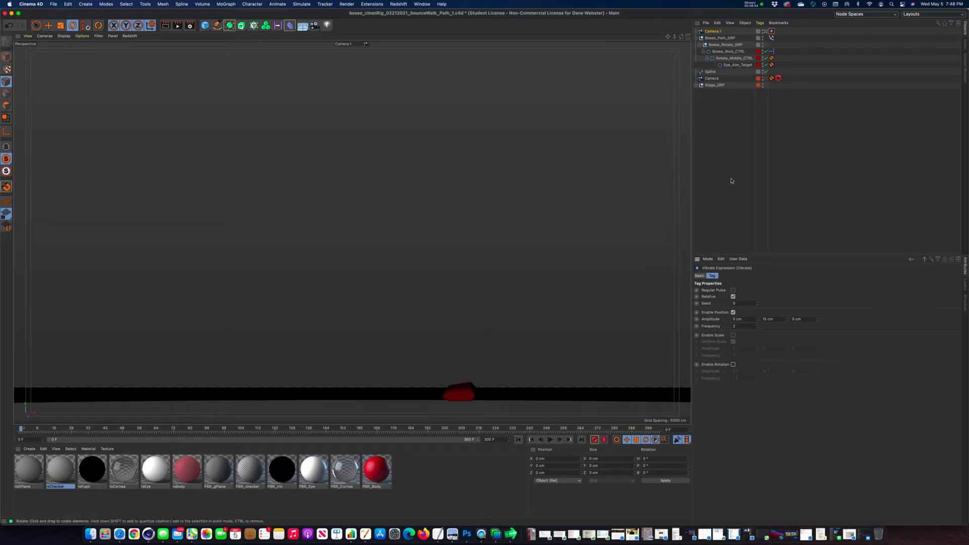
Keyframe the position amplitude of Camera.1's Vibrate tag at frame 30 with 15 cm in Y.
left_click(715, 33)
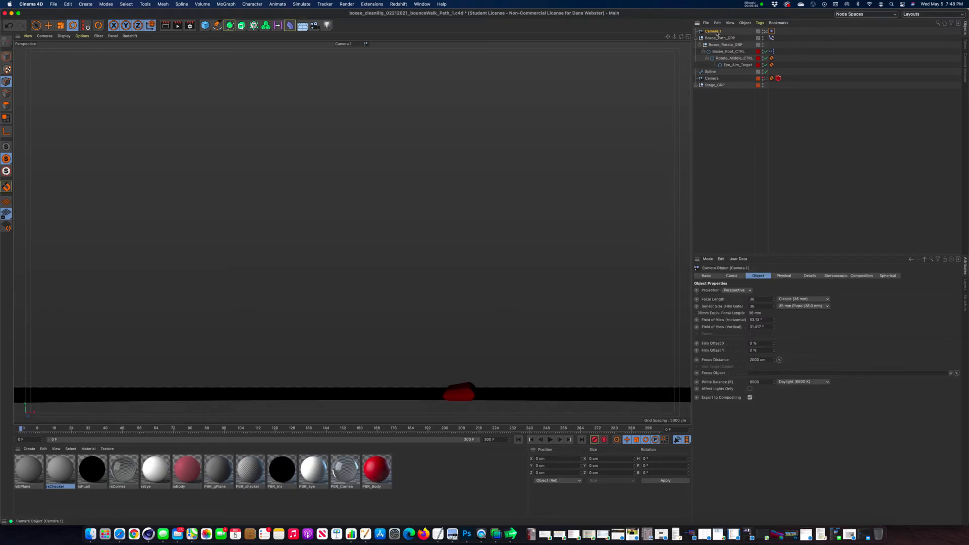
left_click(771, 32)
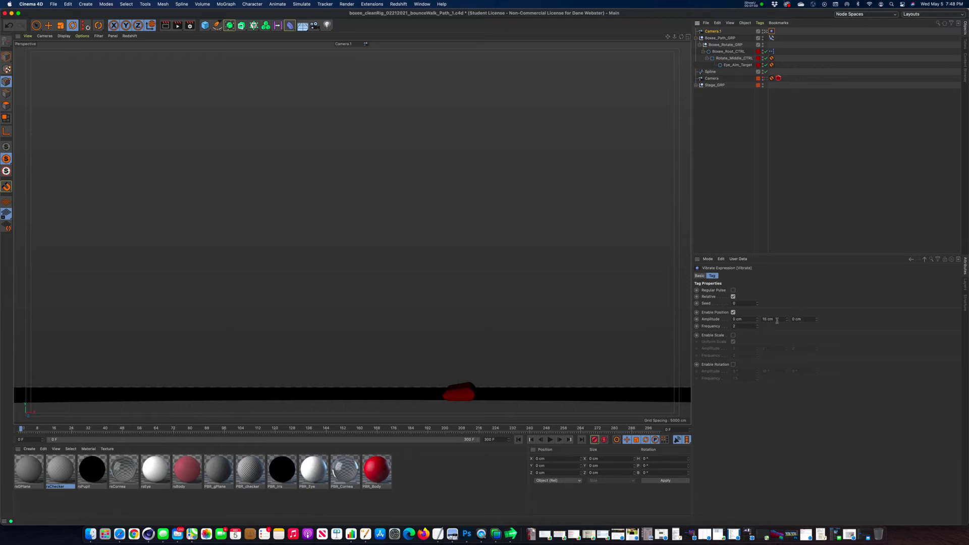
left_click_drag(22, 432, 86, 432)
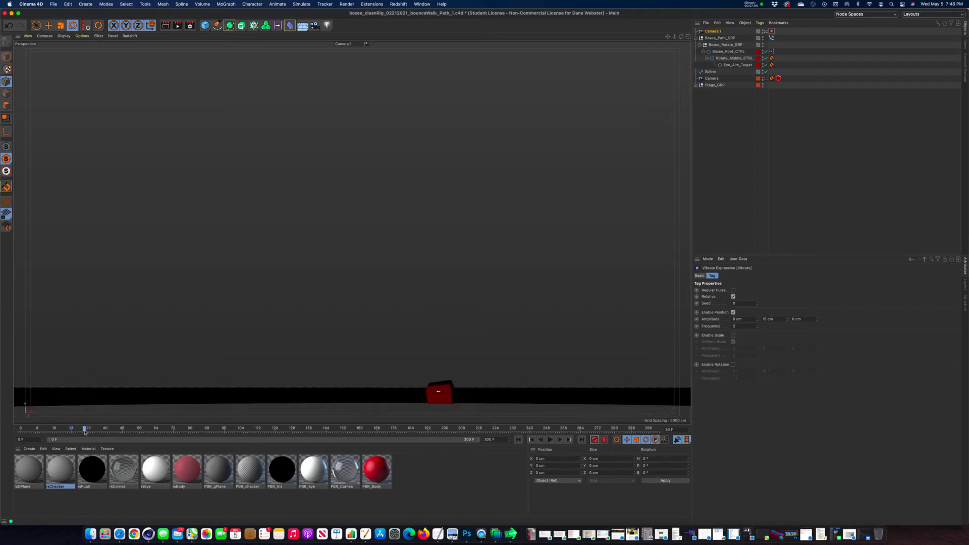
left_click_drag(85, 432, 86, 432)
left_click(696, 319)
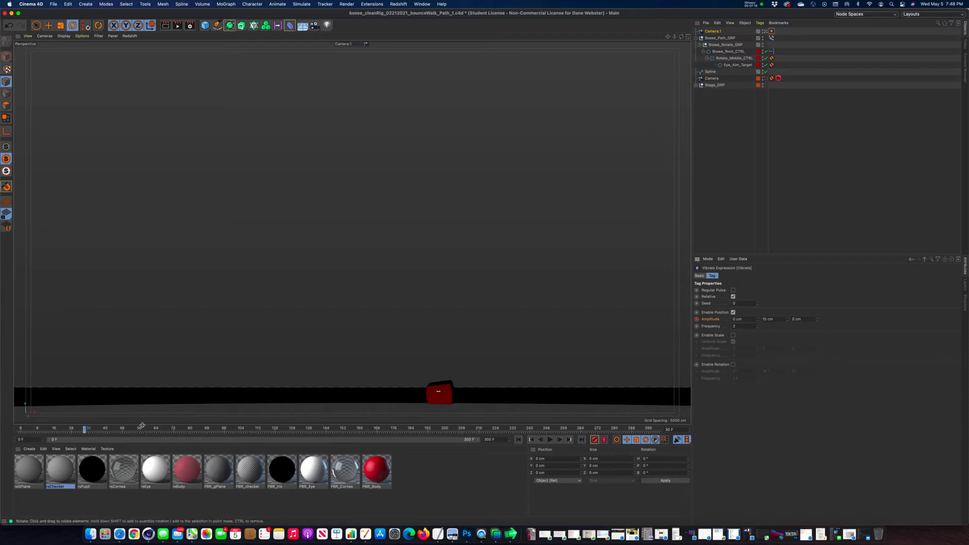
Set the Vibrate tag's Y position amplitude to 0 cm at frame 29 and keyframe it.
left_click_drag(85, 429, 84, 429)
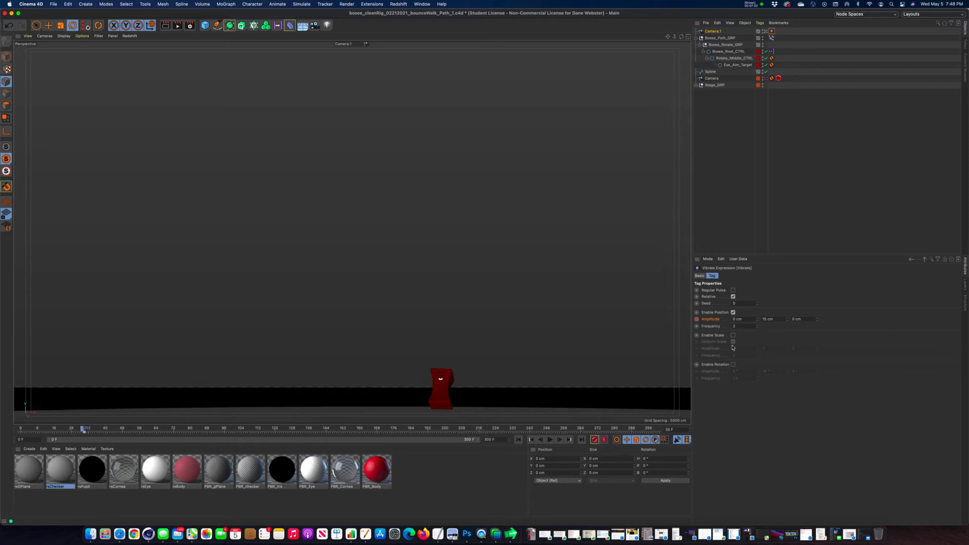
double_click(778, 318)
type("0")
key("Tab")
left_click(696, 320)
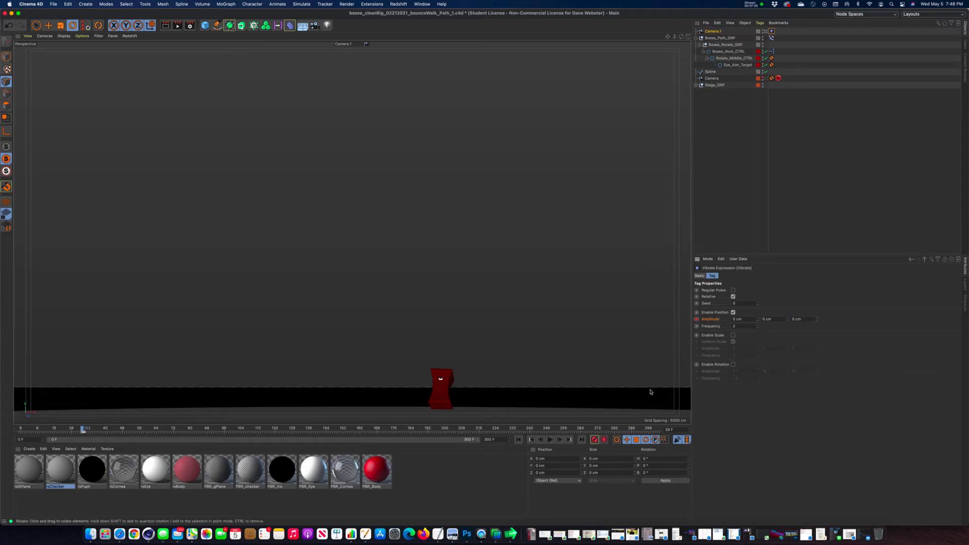
Enable rotation vibration, set its second amplitude value to 0°, and keyframe the rotation amplitude at frame 29.
left_click(733, 364)
double_click(771, 371)
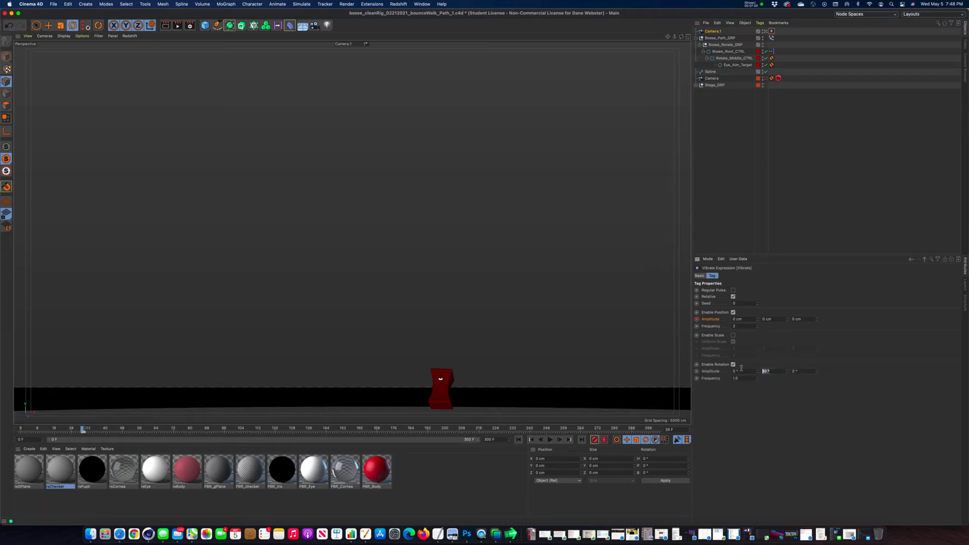
type("0")
left_click(696, 372)
Keyframe a 10° rotation amplitude at frame 30 and play the animation from the start.
left_click(84, 430)
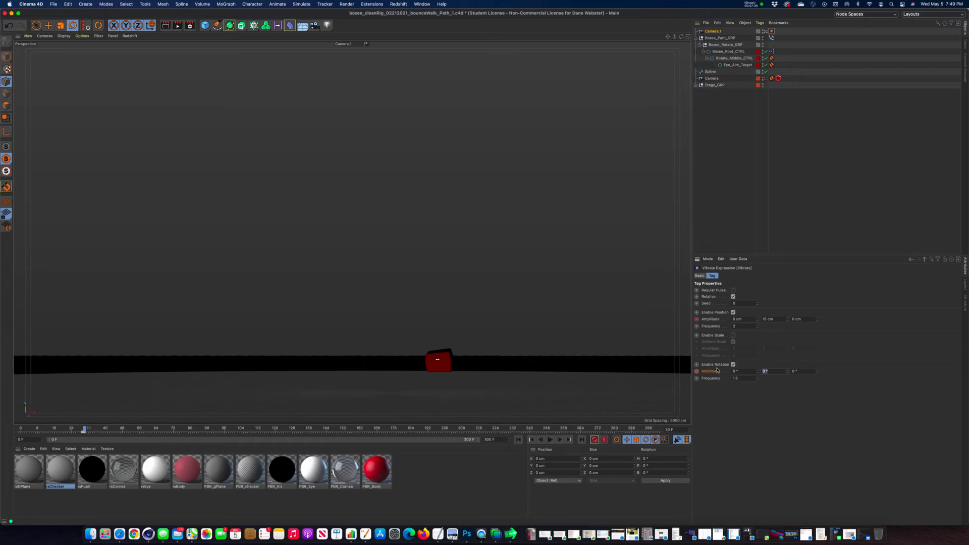
key("Tab")
left_click(697, 372)
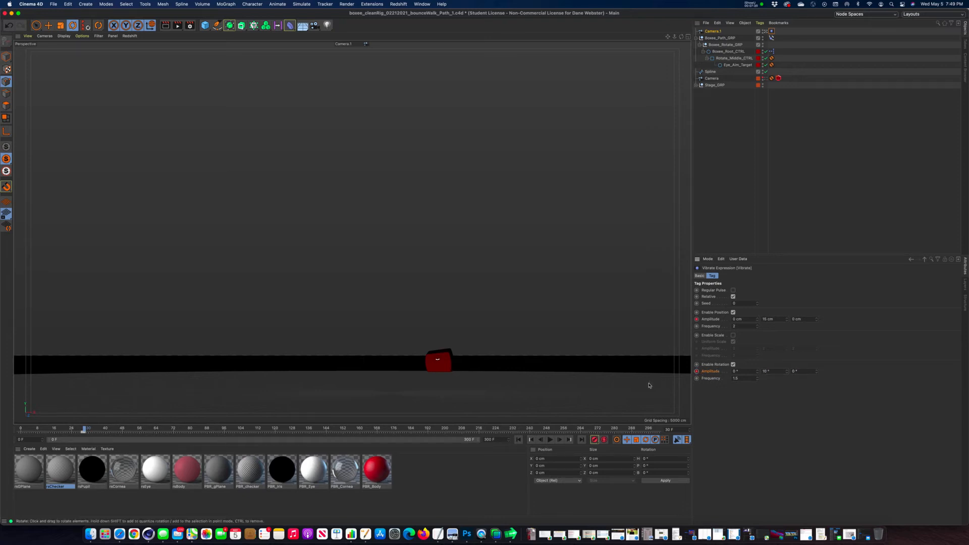
left_click(519, 440)
left_click(550, 439)
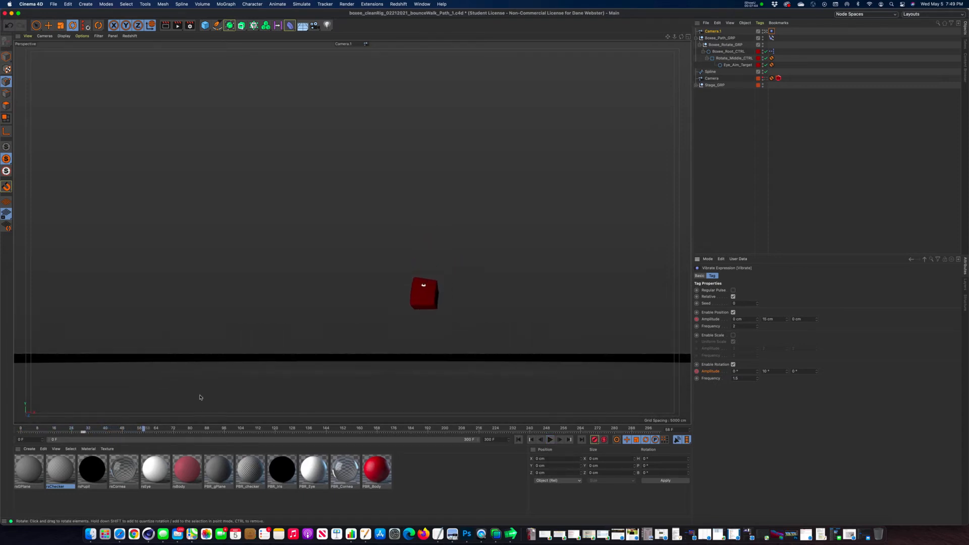
Set the position and rotation vibration amplitudes to 0 at frame 35, keyframe both, and preview the animation.
left_click_drag(107, 434, 92, 435)
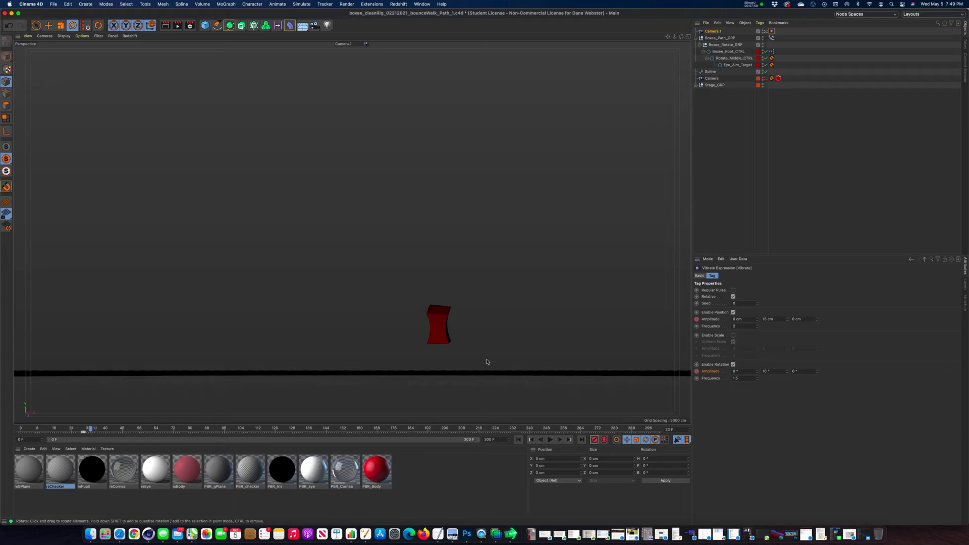
left_click_drag(91, 433, 94, 434)
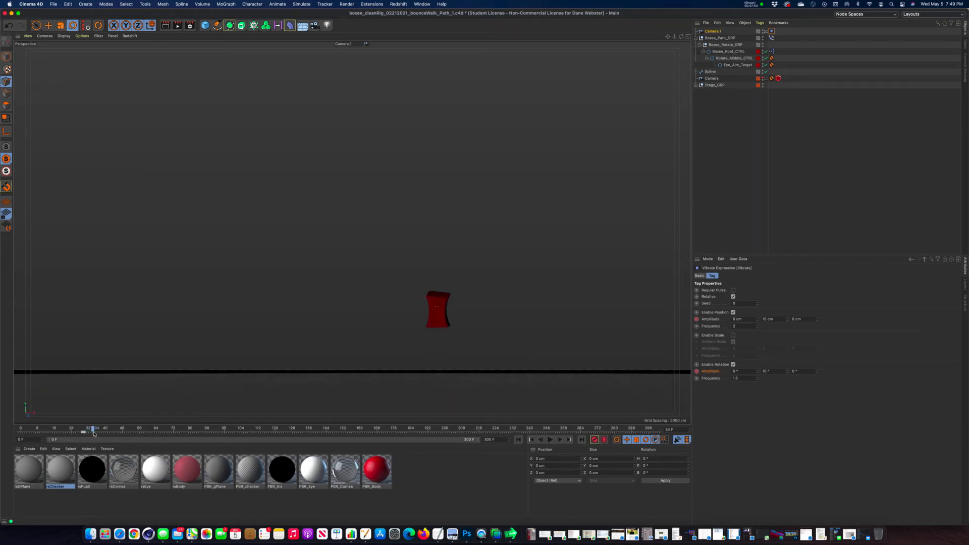
left_click_drag(94, 434, 95, 434)
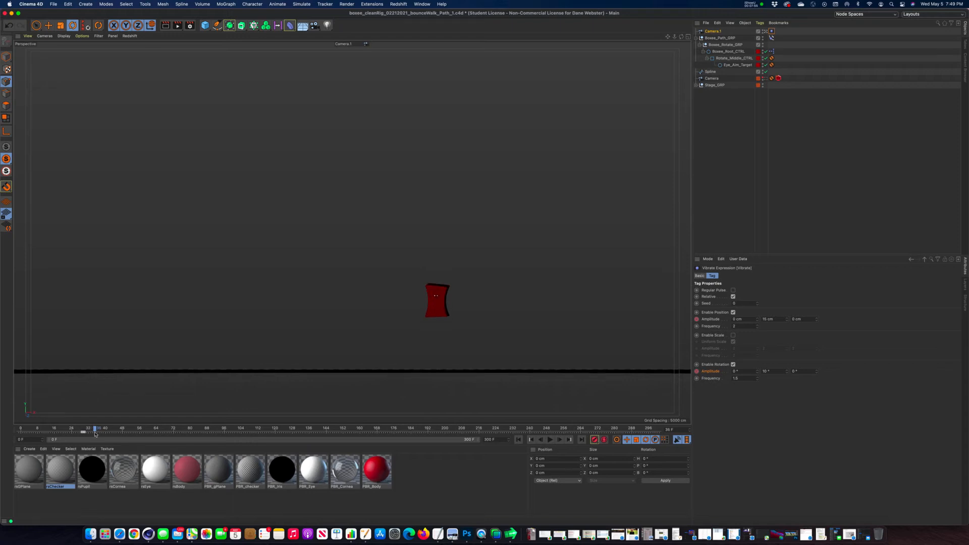
left_click_drag(779, 319, 727, 321)
type("0")
key("Tab")
key("Tab")
key("Tab")
key("Tab")
key("Tab")
key("Tab")
type("0")
key("Tab")
left_click(696, 319)
left_click(696, 371)
left_click(550, 439)
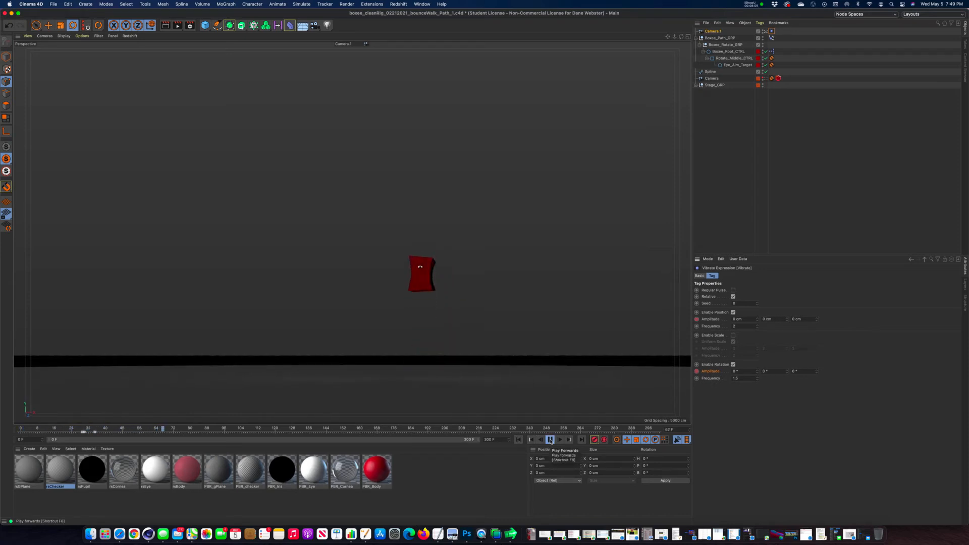
left_click(550, 440)
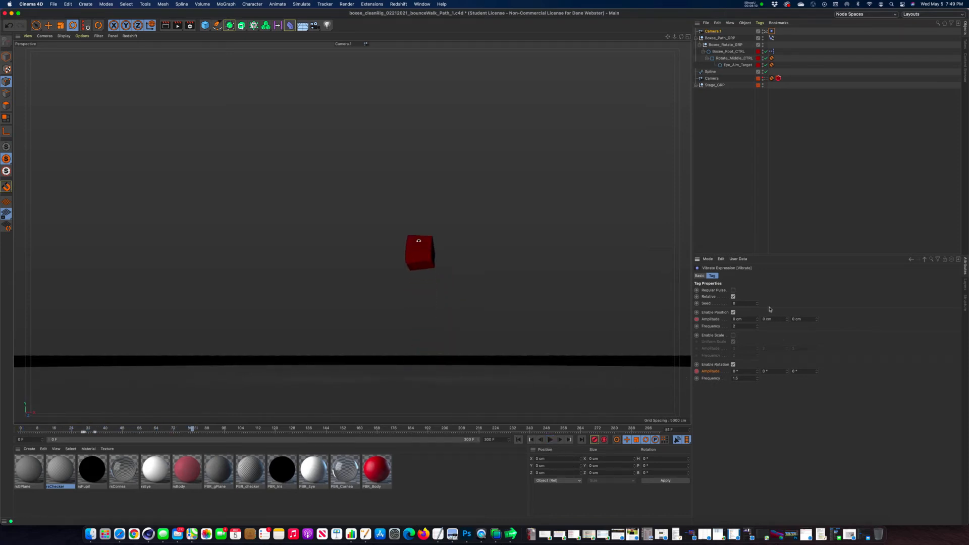
Return to frame 30 and switch to the Animate layout with the timeline in Dope Sheet mode.
mouse_move(84, 429)
left_mouse_down()
mouse_move(56, 427)
mouse_move(185, 428)
mouse_move(3, 426)
mouse_move(111, 428)
mouse_move(86, 433)
left_mouse_up()
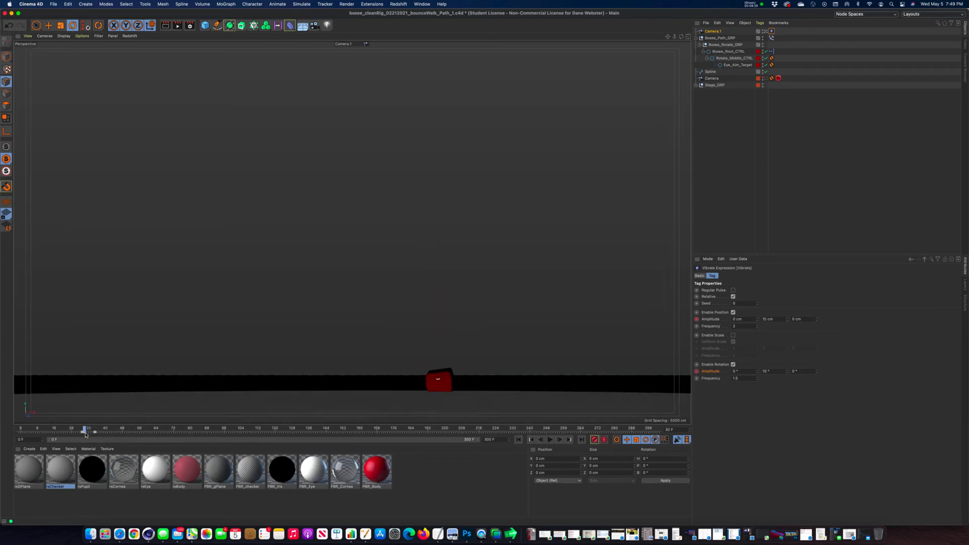
left_click(932, 14)
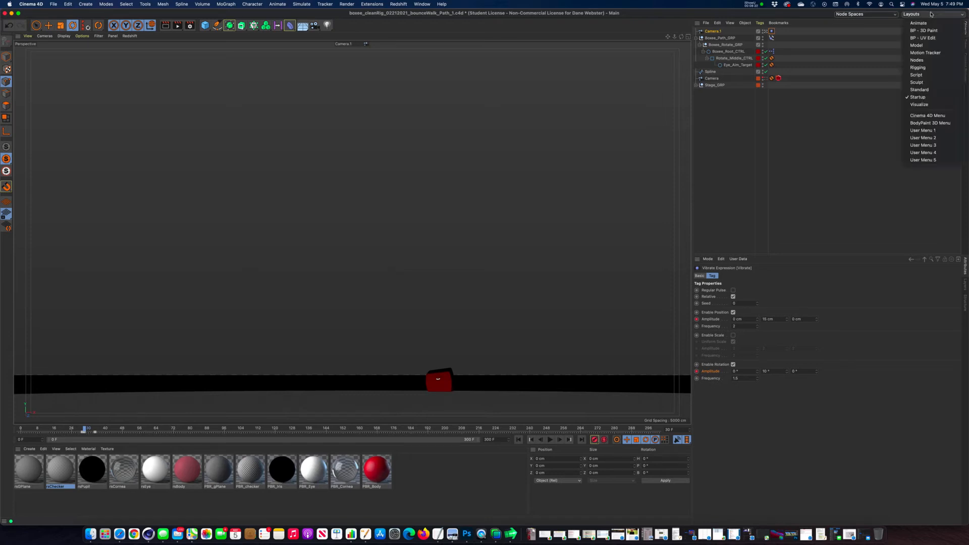
left_click(919, 23)
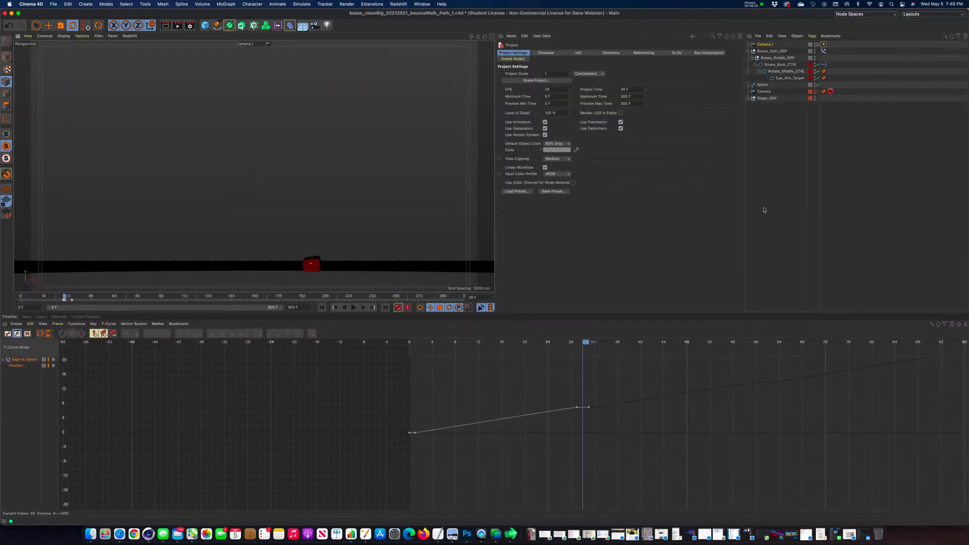
left_click(8, 333)
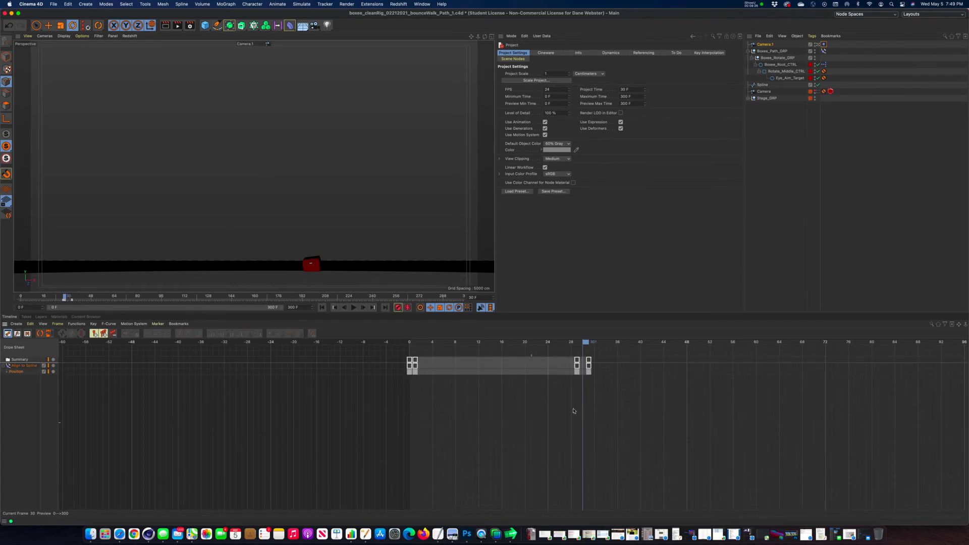
Add Camera.1's Vibrate tag to the Dope Sheet alongside Align to Spline and select its tracks.
left_click_drag(585, 343, 590, 345)
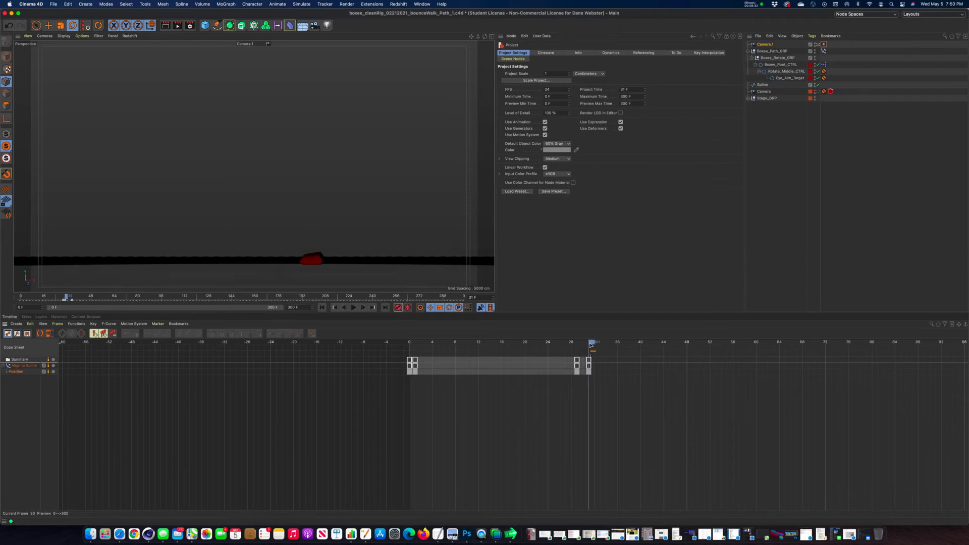
scroll(696, 408, "down", 2)
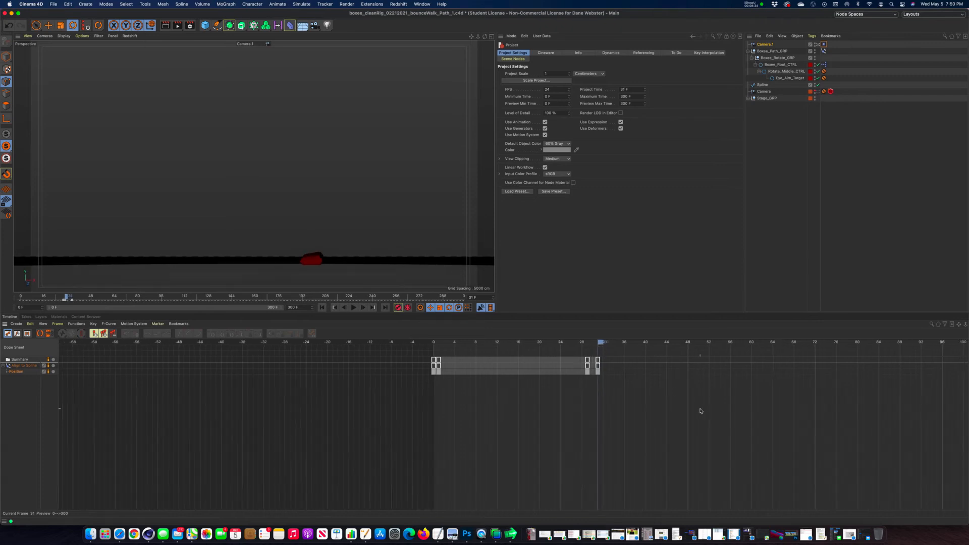
left_click(20, 371)
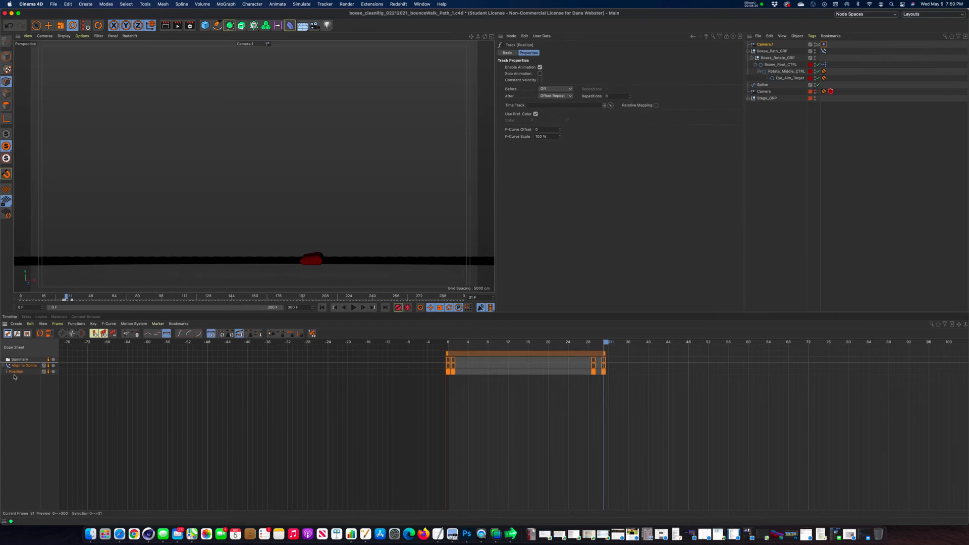
left_click_drag(824, 45, 14, 371)
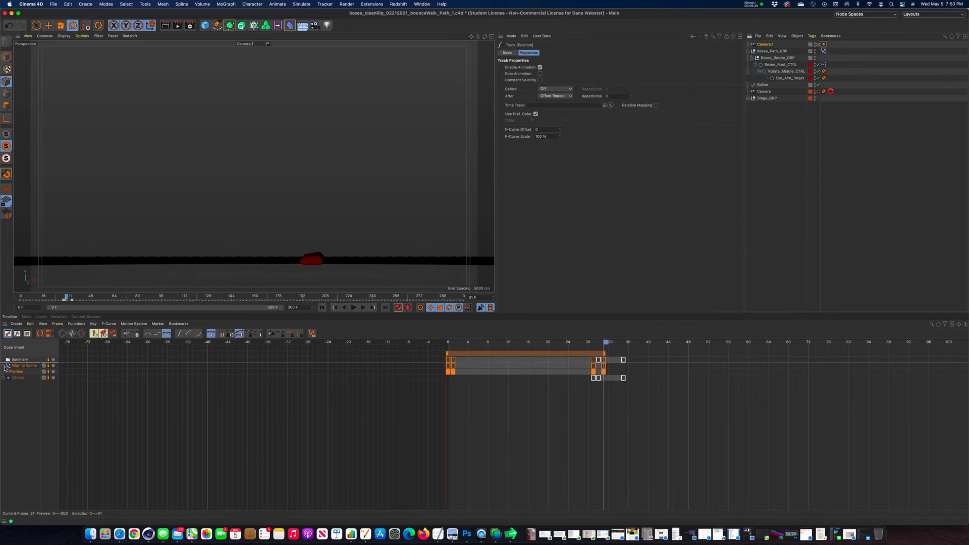
key("Delete")
left_click(17, 373)
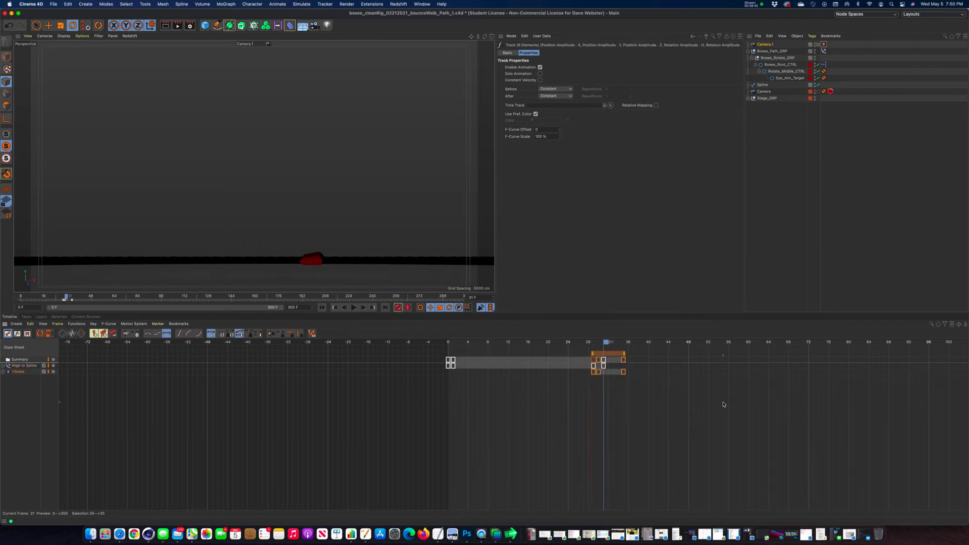
Remove all objects from the timeline and add only Camera.1's Vibrate tag to it.
left_click_drag(605, 344, 584, 345)
right_click(20, 403)
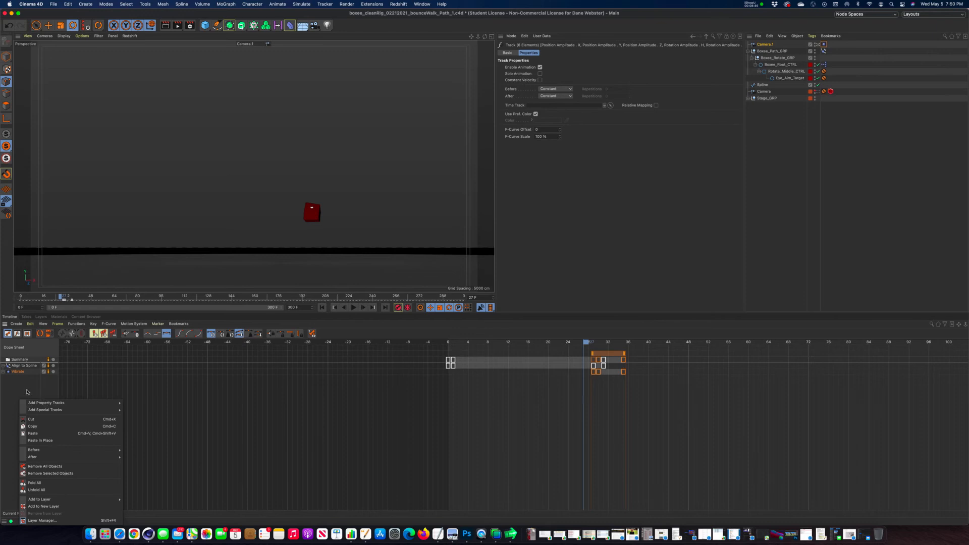
left_click(29, 387)
right_click(22, 398)
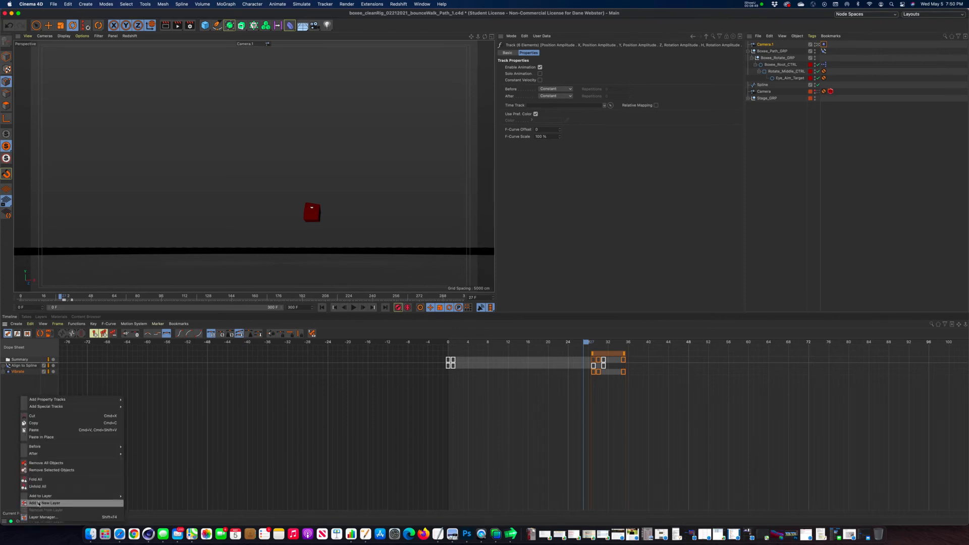
left_click(48, 463)
left_click_drag(823, 44, 11, 376)
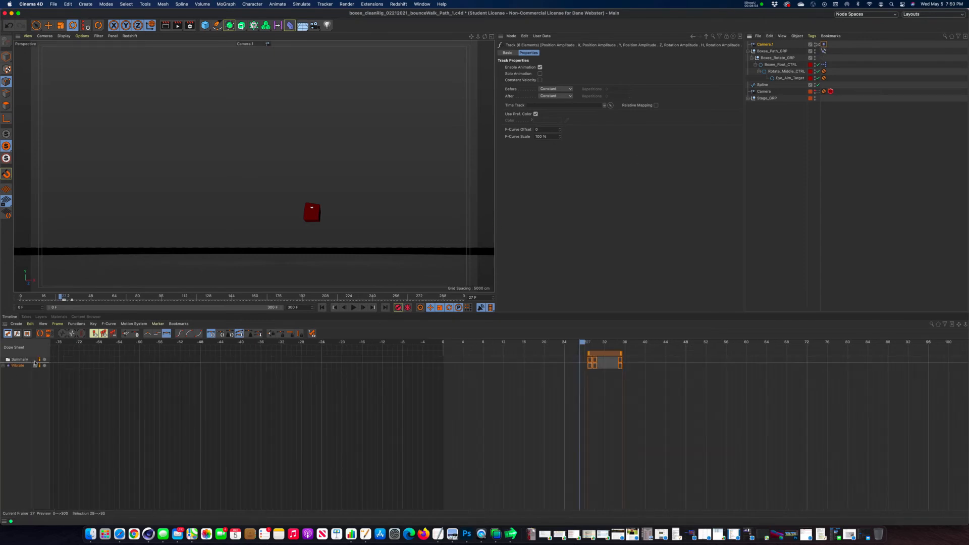
Duplicate the Vibrate tag's frame 30 peak keys to frame 32 in the Dope Sheet.
mouse_move(584, 344)
left_mouse_down()
mouse_move(635, 345)
mouse_move(601, 347)
left_mouse_up()
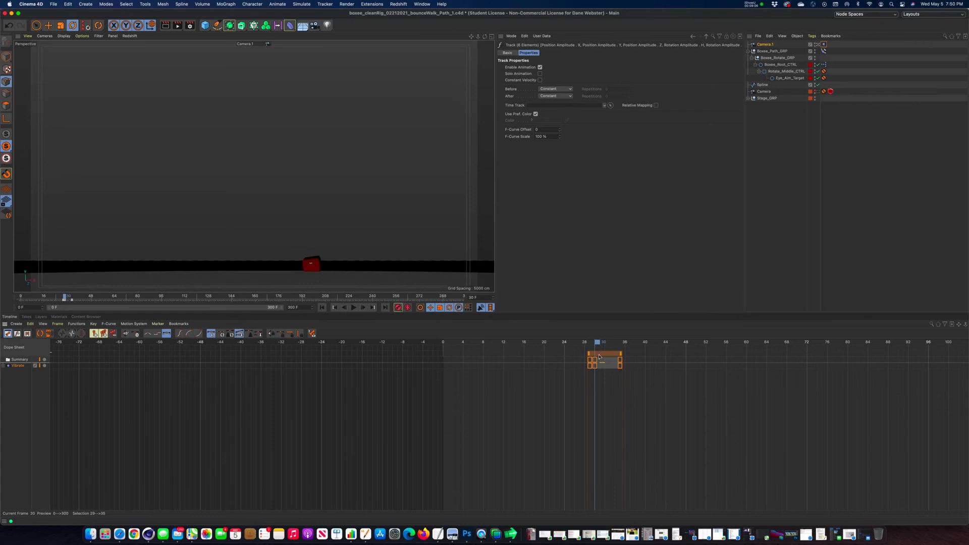
left_click(597, 364)
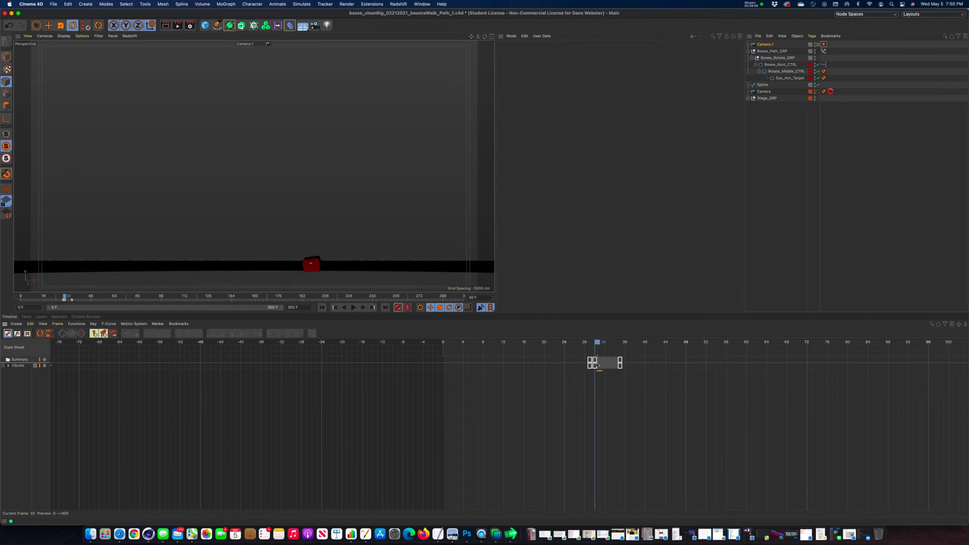
left_click(595, 362)
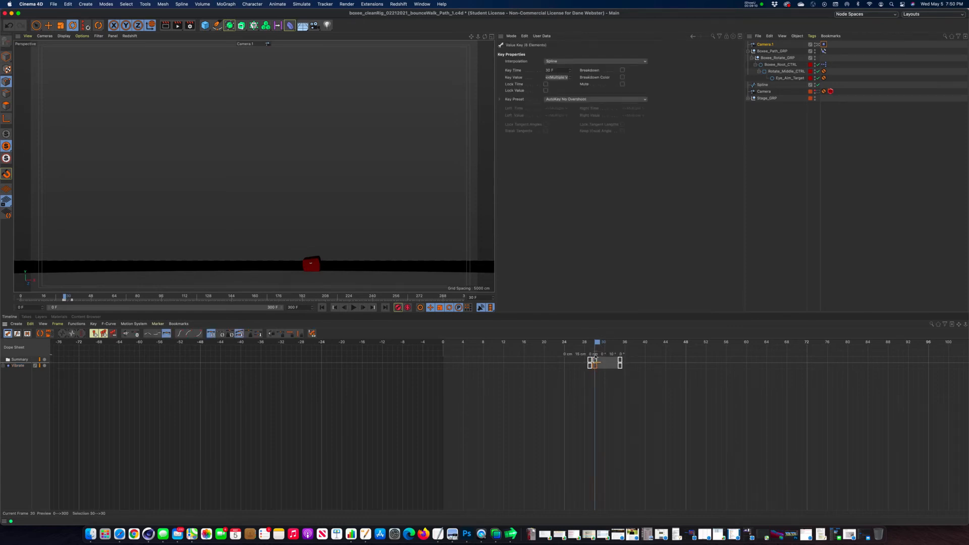
mouse_move(598, 355)
left_mouse_down()
mouse_move(589, 346)
mouse_move(629, 347)
mouse_move(594, 349)
left_mouse_up()
key("super+z")
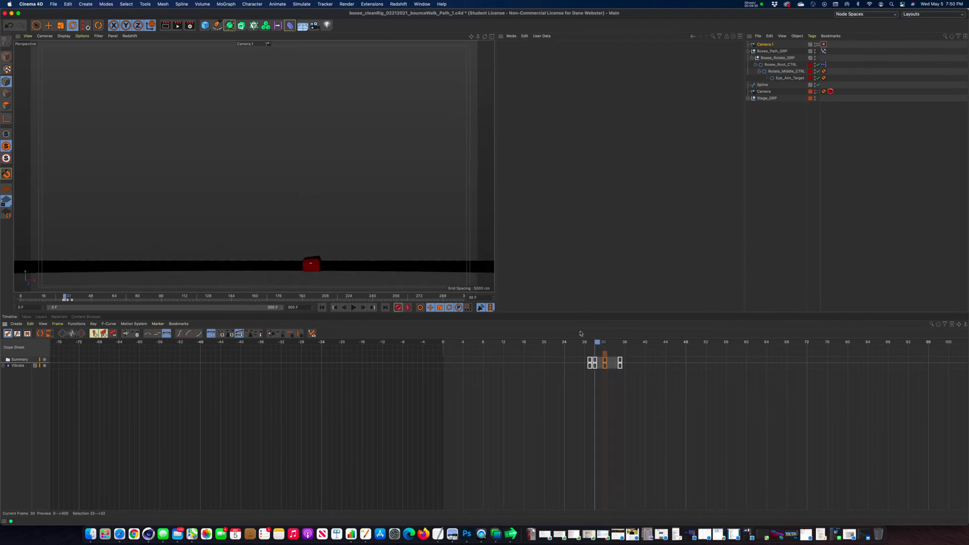
Retime the Vibrate keys so the two peaks fall on frames 31 and 33 and the closing key on frame 36.
left_click(603, 363)
mouse_move(595, 344)
left_mouse_down()
mouse_move(448, 343)
mouse_move(590, 348)
left_mouse_up()
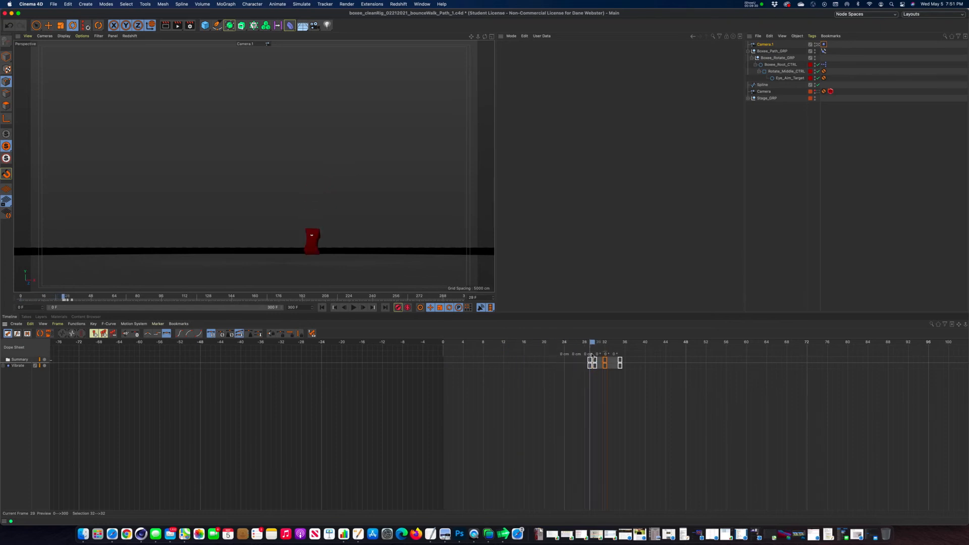
mouse_move(592, 345)
left_mouse_down()
mouse_move(635, 343)
mouse_move(597, 343)
mouse_move(622, 343)
mouse_move(624, 361)
mouse_move(628, 343)
mouse_move(616, 343)
mouse_move(636, 347)
mouse_move(560, 343)
mouse_move(620, 343)
mouse_move(583, 343)
mouse_move(595, 344)
left_mouse_up()
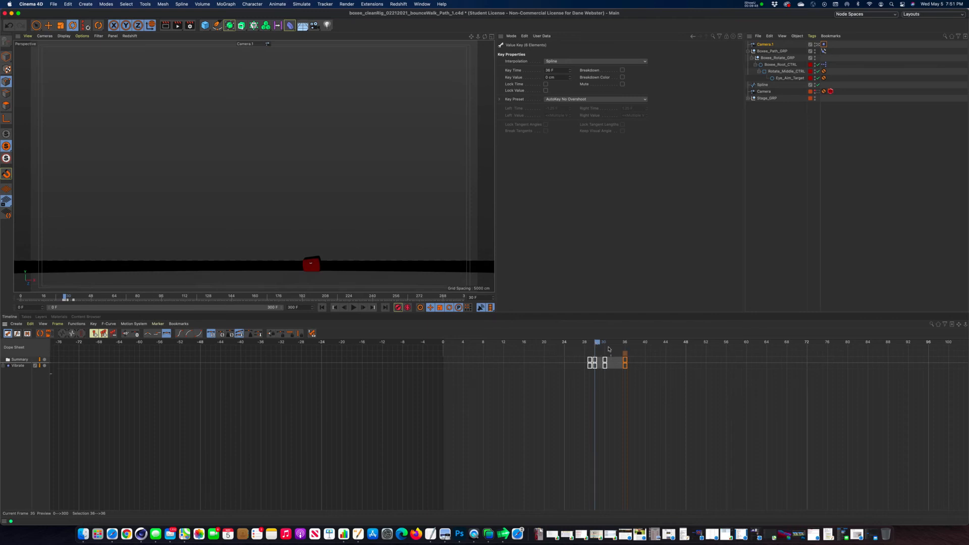
left_click(594, 363)
left_click_drag(596, 355, 631, 344)
Select all four Vibrate key columns and copy them to the next landing, spanning frames 59 to 66.
left_click_drag(641, 385, 586, 353)
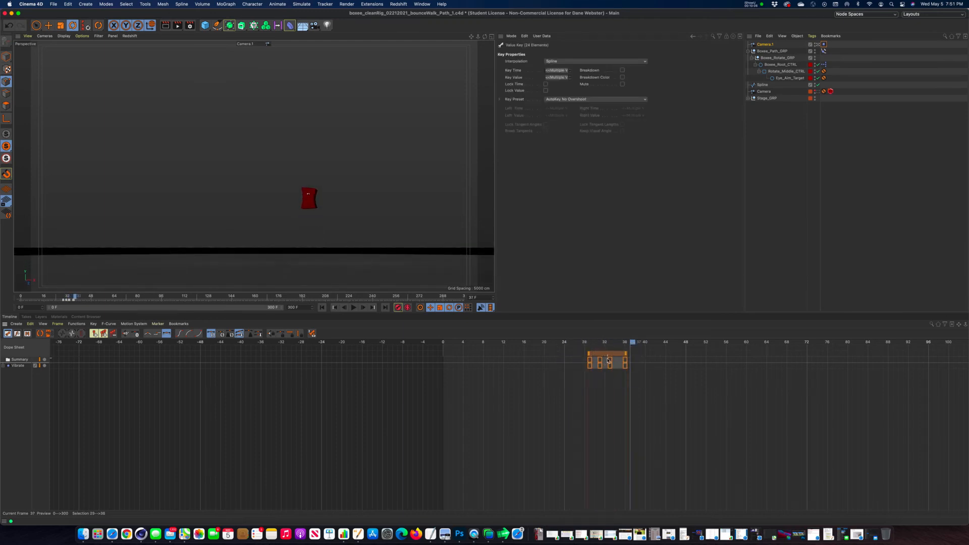
left_click_drag(635, 345, 728, 348)
left_click_drag(750, 353, 753, 346)
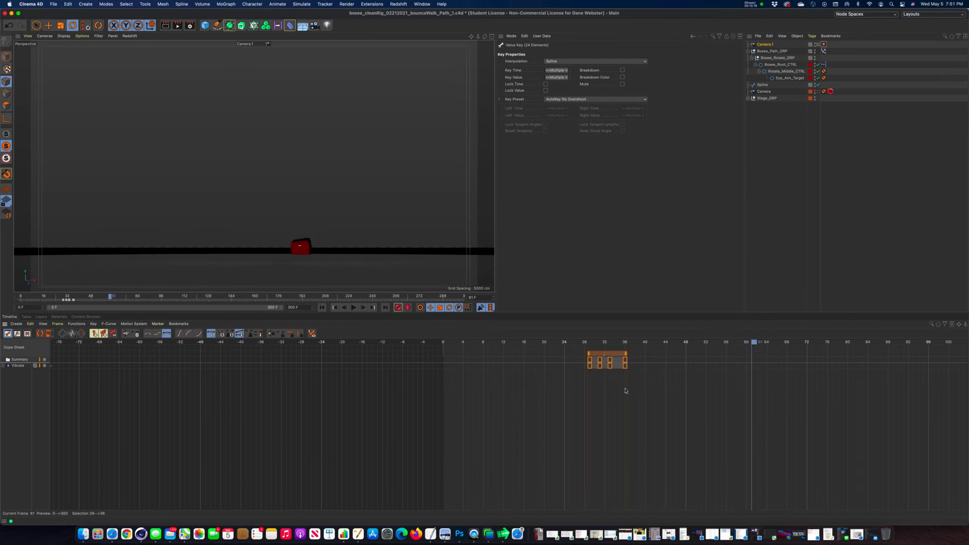
left_click_drag(649, 395, 751, 357)
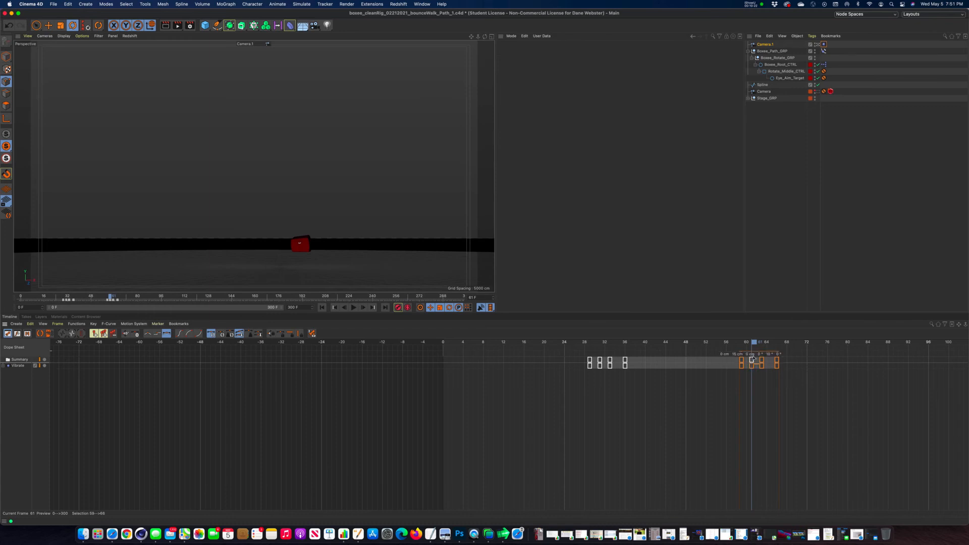
Play the animation from the start to check both camera shakes.
left_click_drag(755, 344, 464, 343)
left_click(322, 307)
left_click(353, 308)
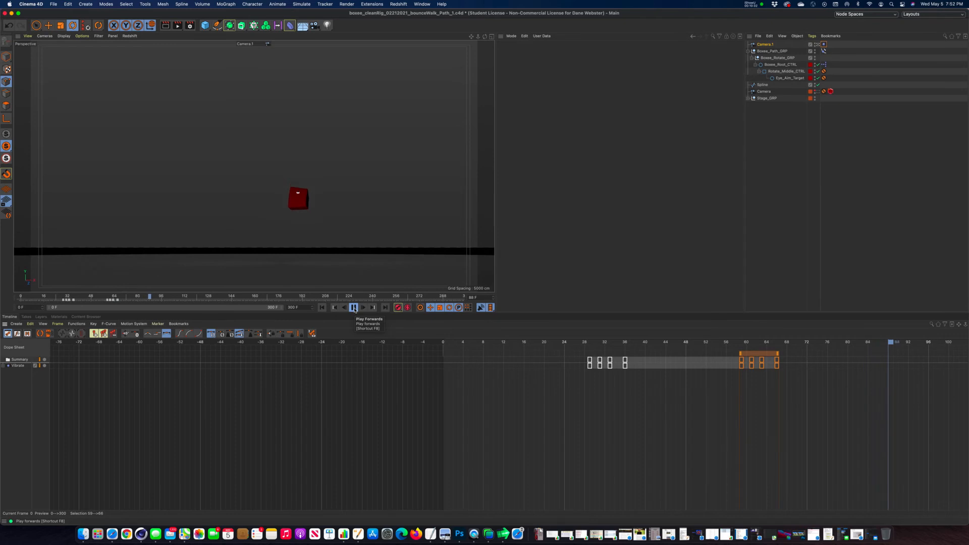
left_click(353, 307)
Find the third landing at frame 92 and copy the four-key group there, spanning frames 90 to 97.
scroll(781, 412, "down", 5)
scroll(781, 413, "up", 2)
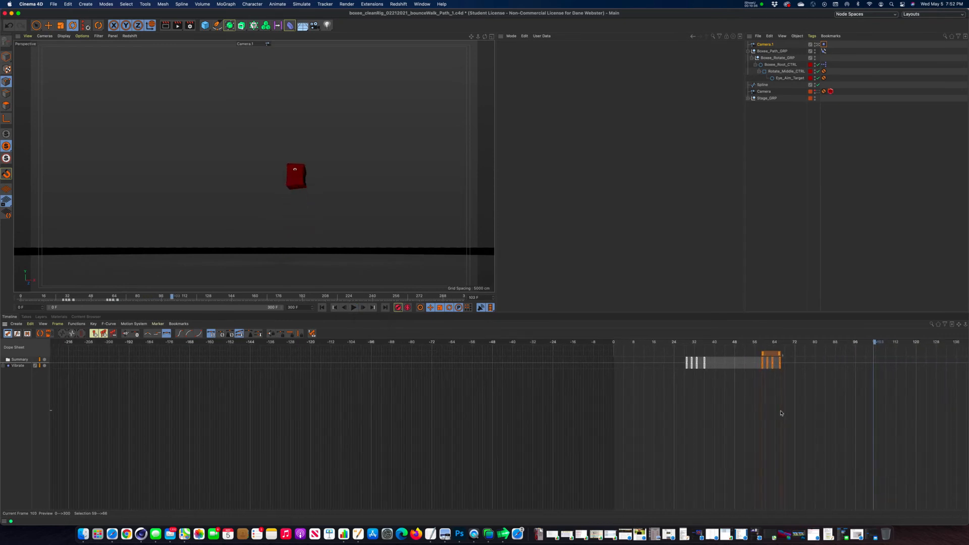
left_click_drag(837, 345, 848, 343)
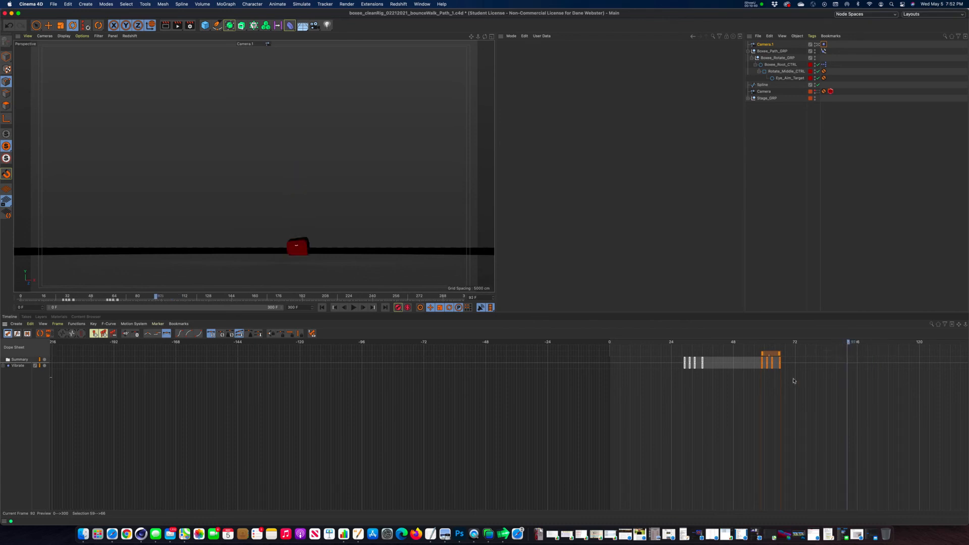
left_click_drag(802, 389, 747, 356)
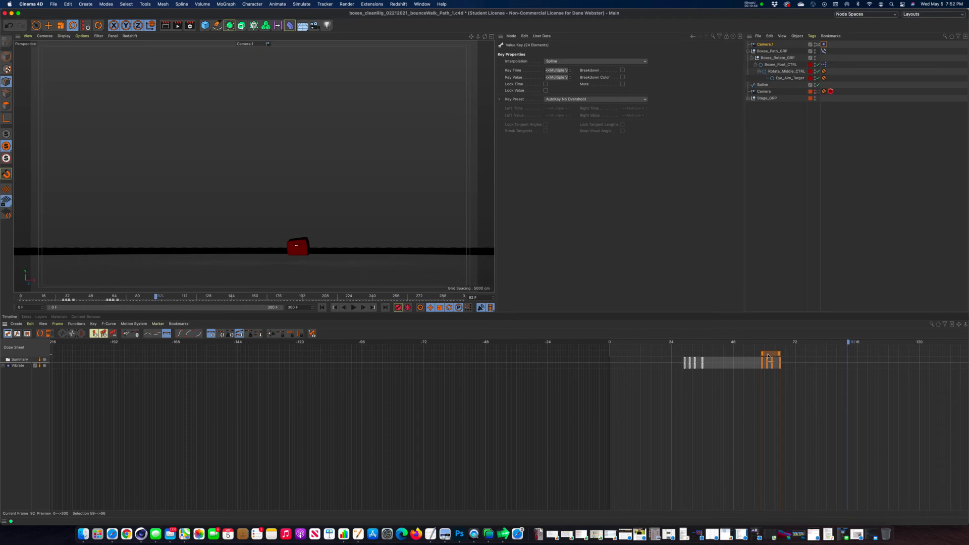
left_click_drag(768, 356, 851, 360, "ctrl")
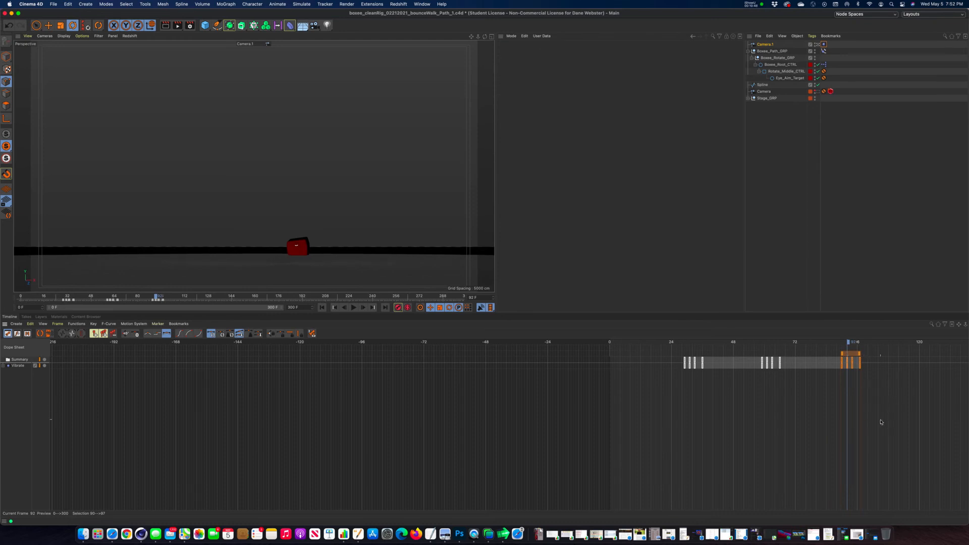
Copy the key group onto the four following landings, starting at frames 121, 152, 183 and 214.
scroll(883, 419, "right", 10)
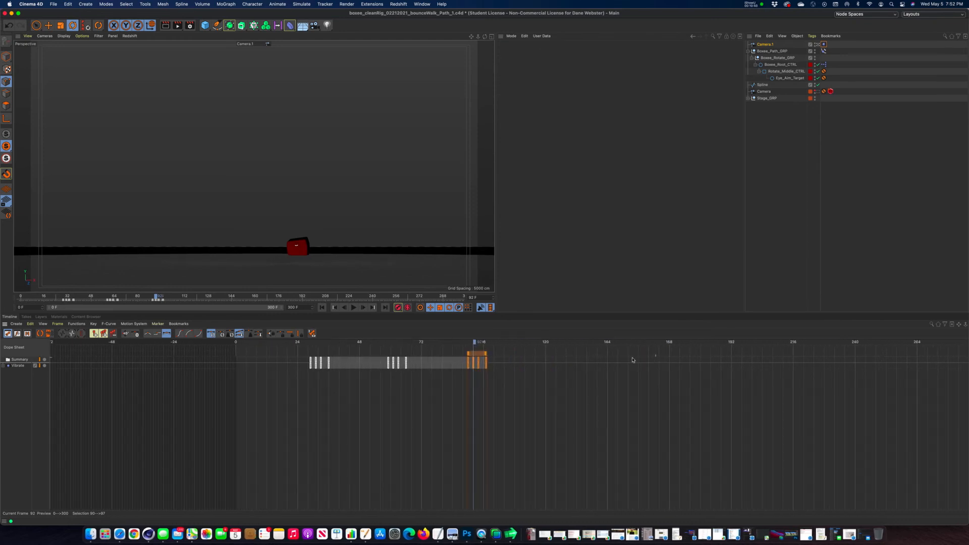
left_click_drag(474, 343, 554, 347)
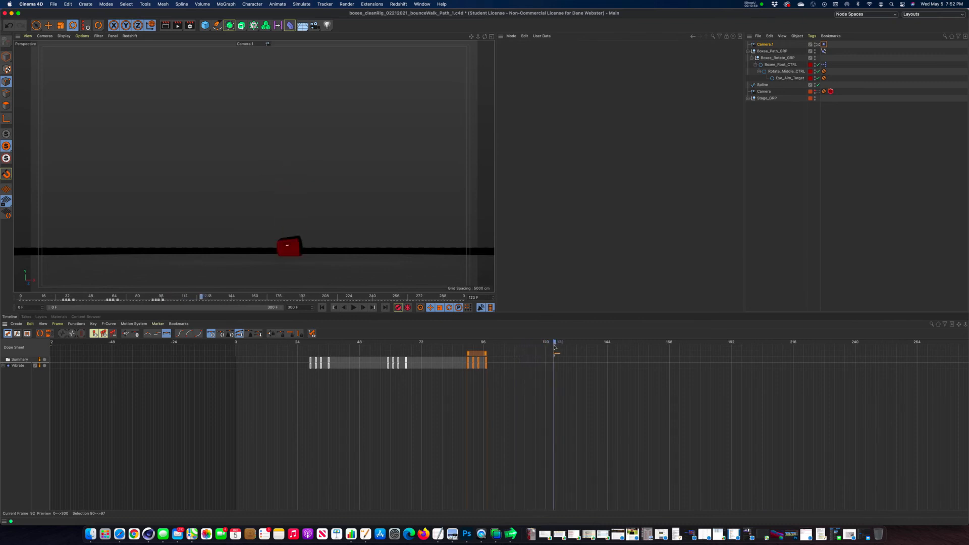
left_click_drag(482, 363, 637, 353, "ctrl")
left_click_drag(561, 354, 713, 355, "ctrl")
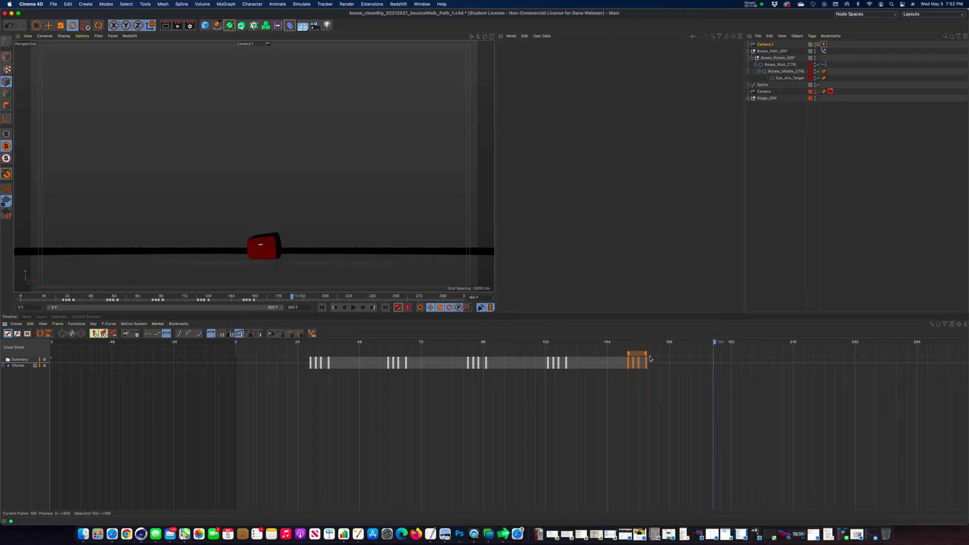
left_click_drag(635, 356, 793, 348, "ctrl")
left_click_drag(723, 356, 202, 355, "ctrl")
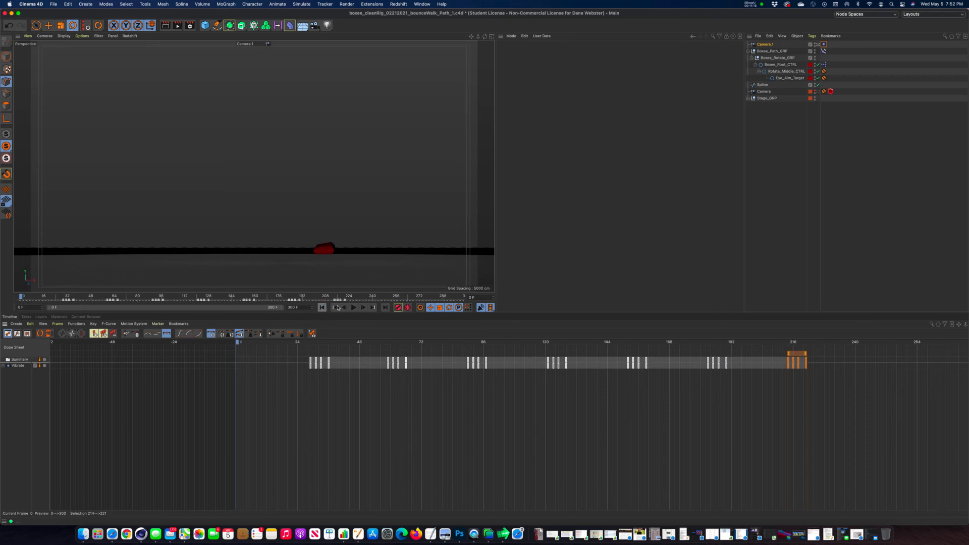
Preview the full animation with all shakes and return to the second landing at frame 61.
left_click(353, 308)
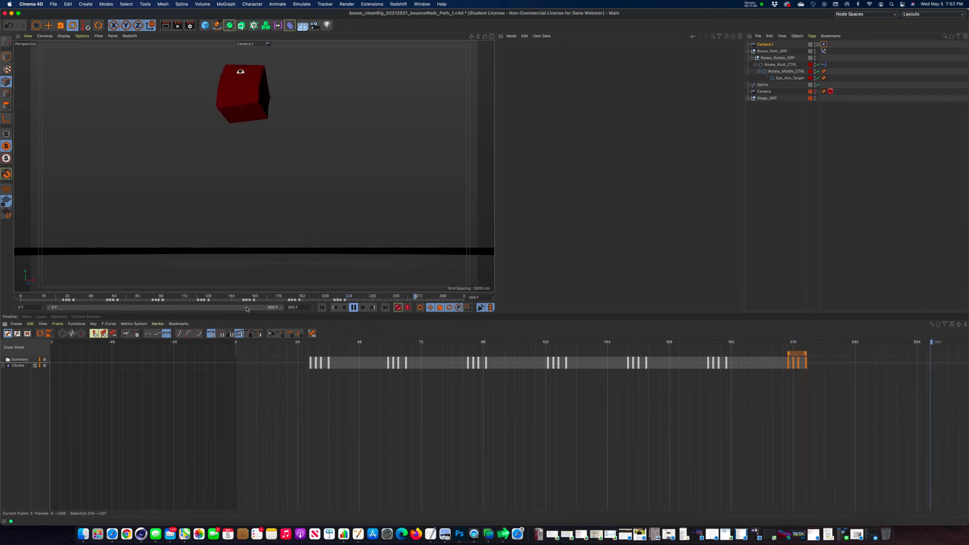
left_click(376, 342)
mouse_move(382, 345)
left_mouse_down()
mouse_move(402, 345)
mouse_move(394, 345)
left_mouse_up()
Switch the timeline to F-Curve mode and lower the first shake's peak keys to about 9 cm position and 4° rotation.
left_click(17, 334)
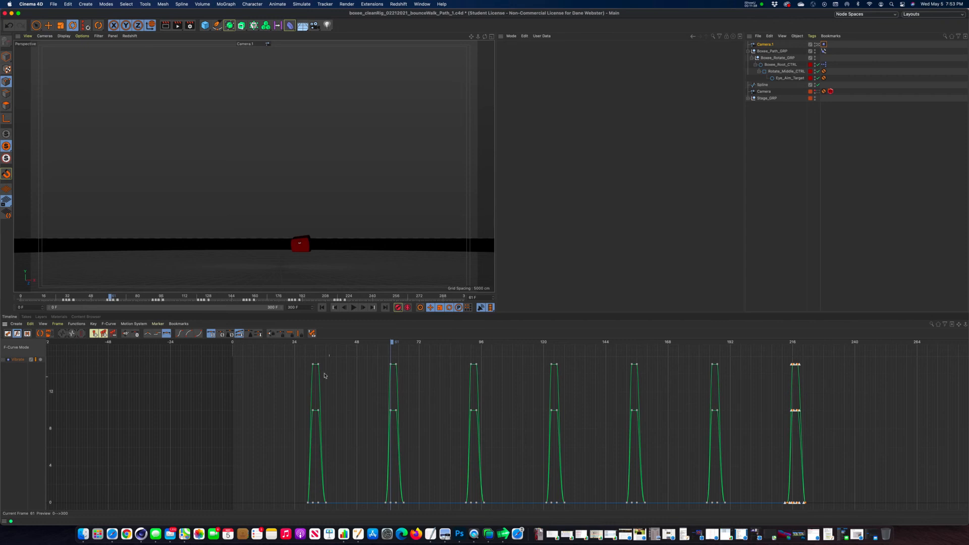
left_click_drag(298, 362, 331, 435)
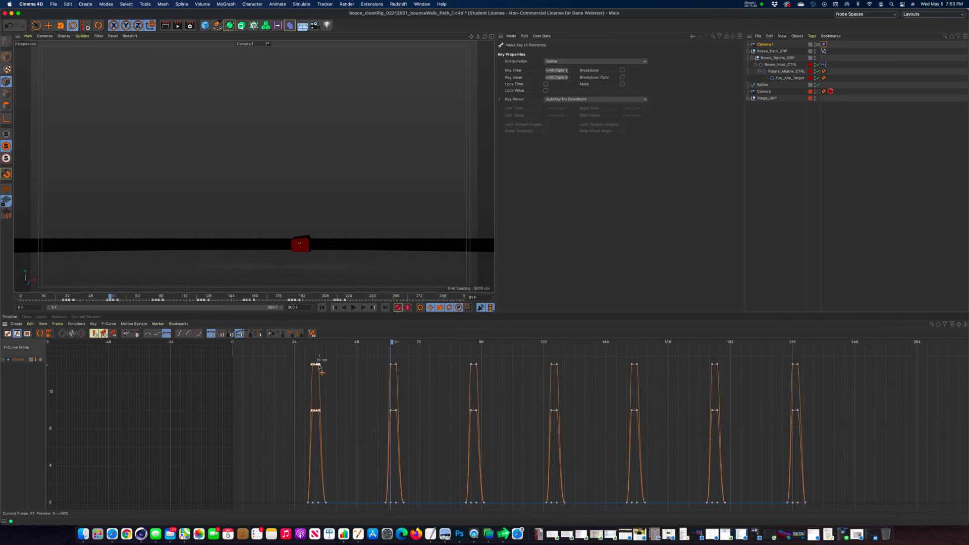
left_click_drag(318, 371, 319, 413)
key("super+z")
left_click_drag(319, 367, 319, 420)
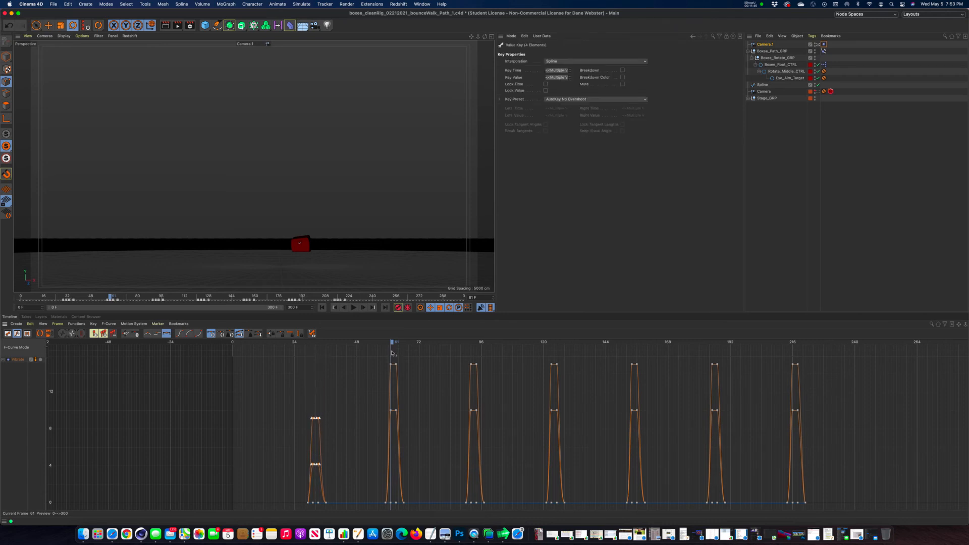
Lower the second, third and fourth shakes' peak keys to position amplitudes of about 10, 11 and 13 cm.
left_click_drag(387, 356, 396, 454)
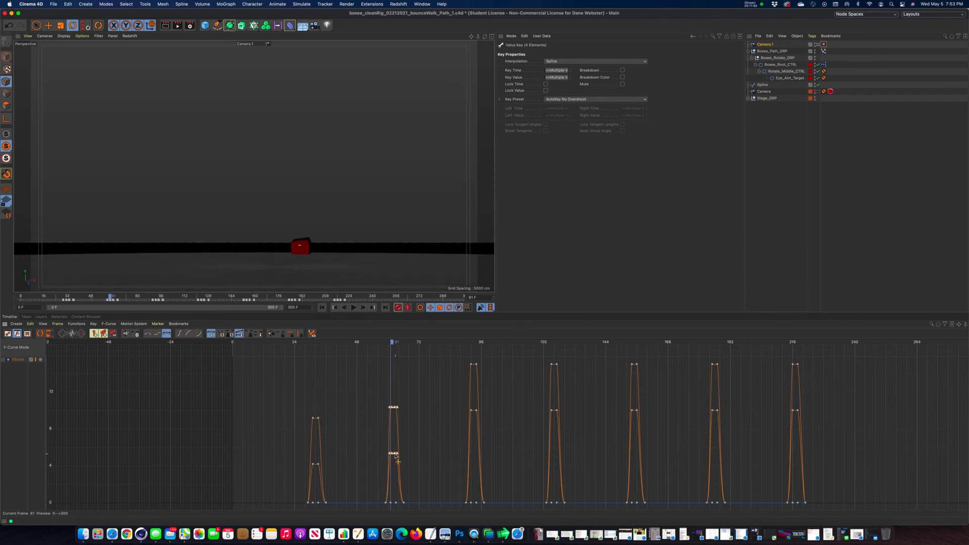
left_click_drag(455, 359, 495, 431)
left_click_drag(476, 366, 476, 399)
left_click_drag(584, 442, 555, 386)
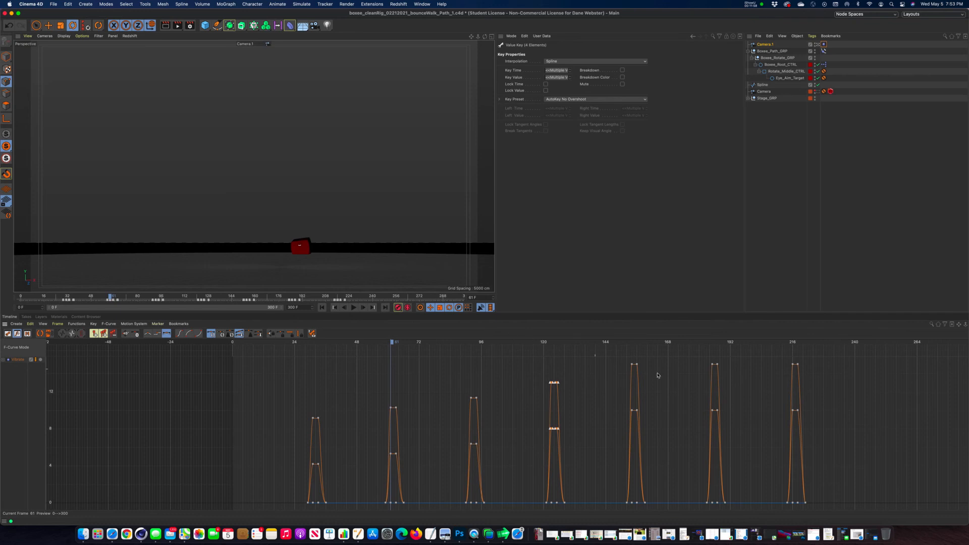
Raise the sixth and seventh shakes' peak keys to position amplitudes of about 16 and 18 cm.
scroll(720, 406, "down", 5)
left_click_drag(745, 436, 709, 359)
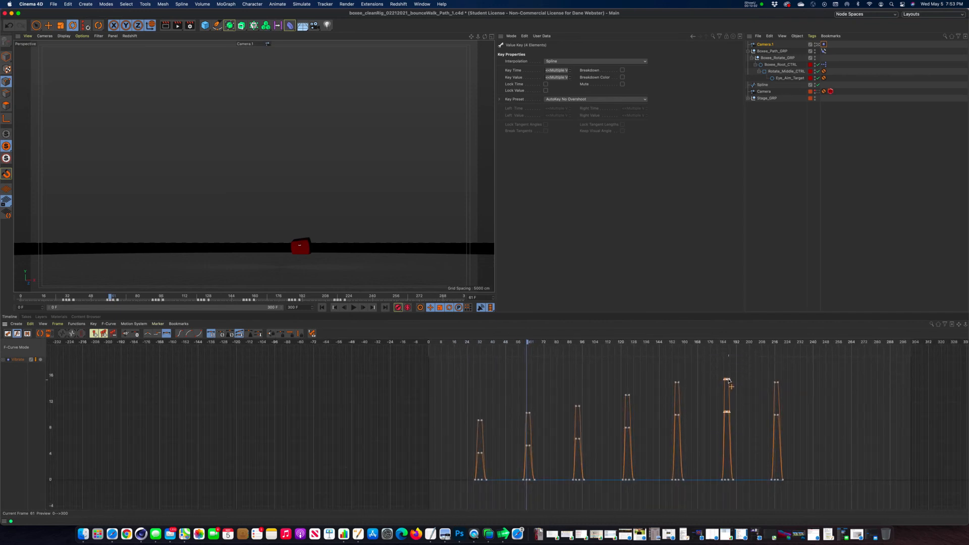
left_click_drag(791, 426, 772, 374)
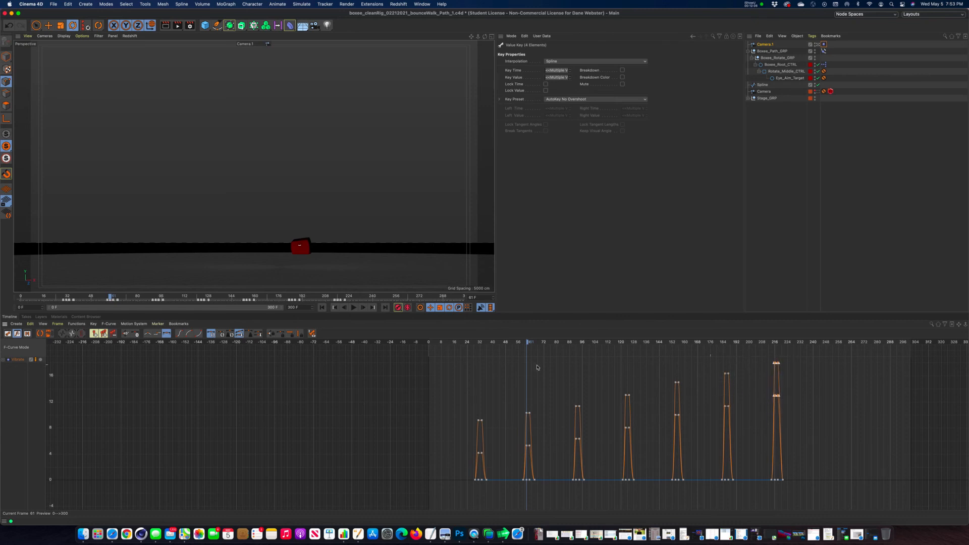
Lower the first three shakes' peak keys further to position amplitudes of about 7, 9 and 11 cm.
left_click_drag(444, 391, 486, 458)
left_click_drag(481, 422, 481, 429)
left_click_drag(509, 386, 551, 464)
mouse_move(529, 425)
left_mouse_down()
mouse_move(531, 417)
mouse_move(530, 426)
left_mouse_up()
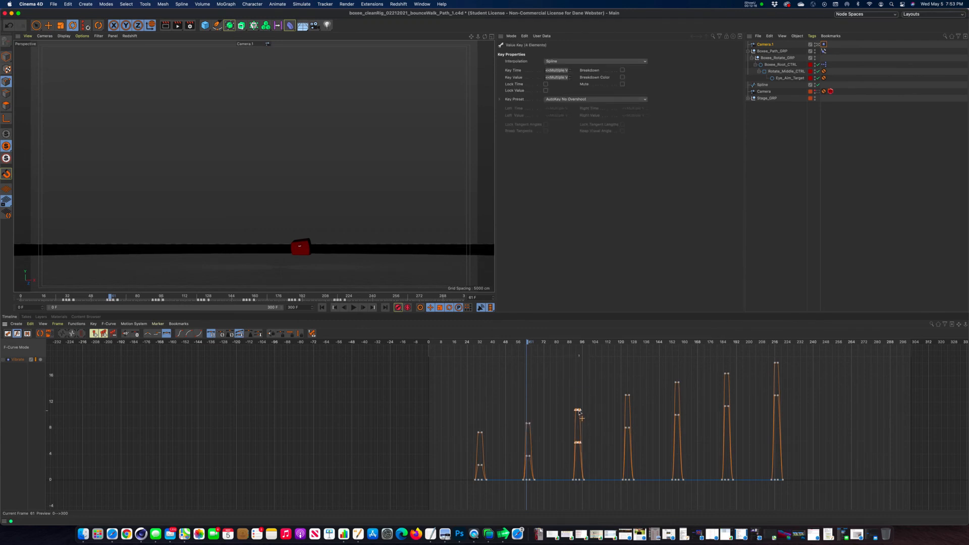
Play the animation from the start to check the gradually growing camera shakes.
left_click(322, 308)
left_click(353, 307)
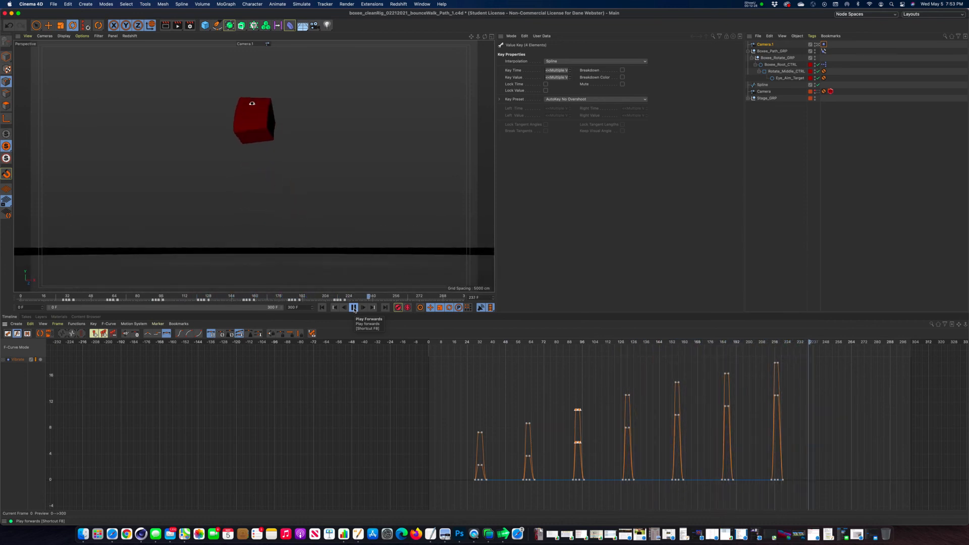
left_click(354, 308)
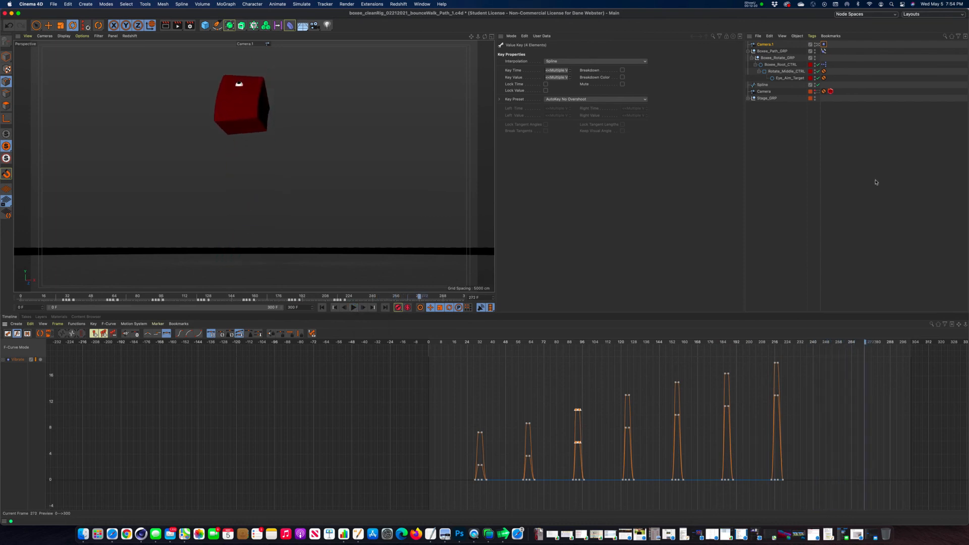
Set the Vibrate tag's seed to 2 and preview the animation from the start.
left_click(824, 45)
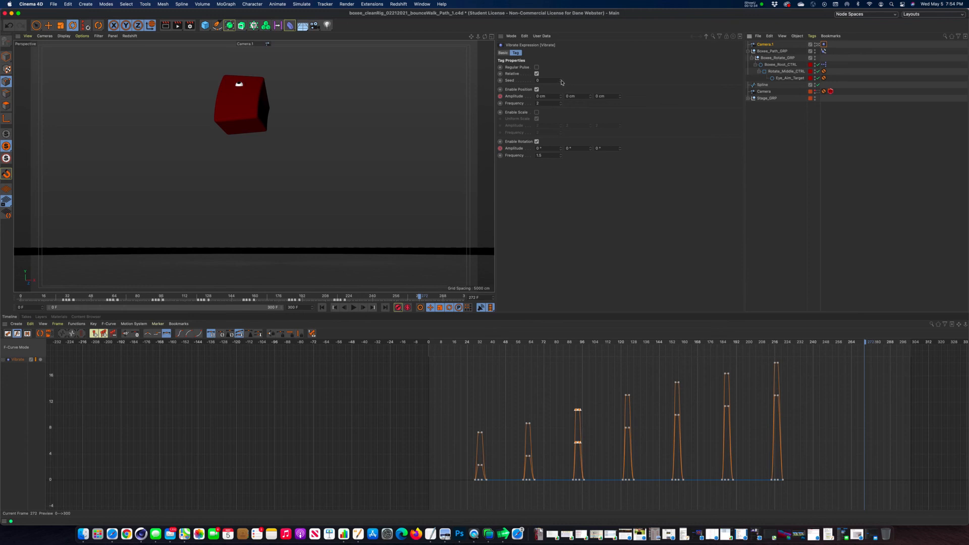
left_click(321, 307)
left_click(353, 307)
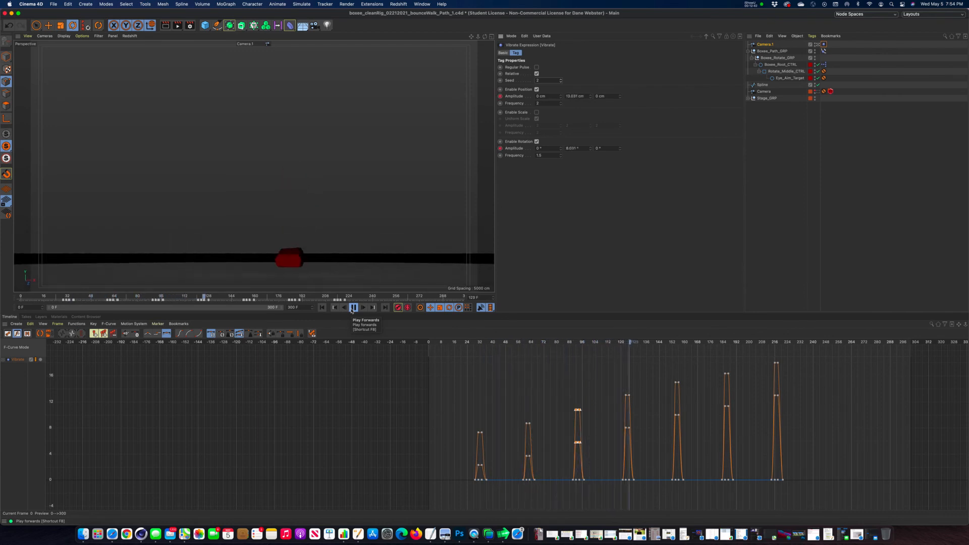
left_click(353, 307)
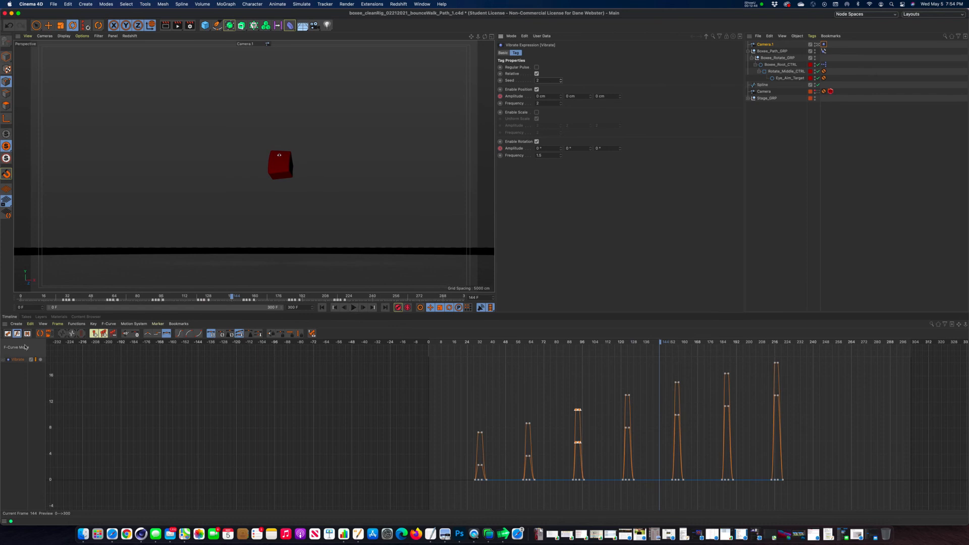
Return to the Dope Sheet and delete the second peak key column from each of the seven shake groups.
left_click(8, 334)
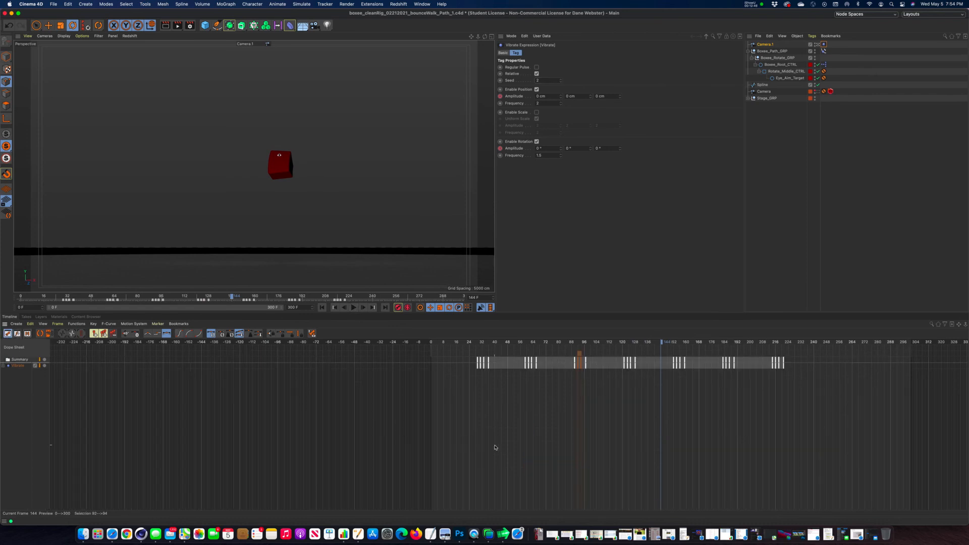
left_click(496, 395)
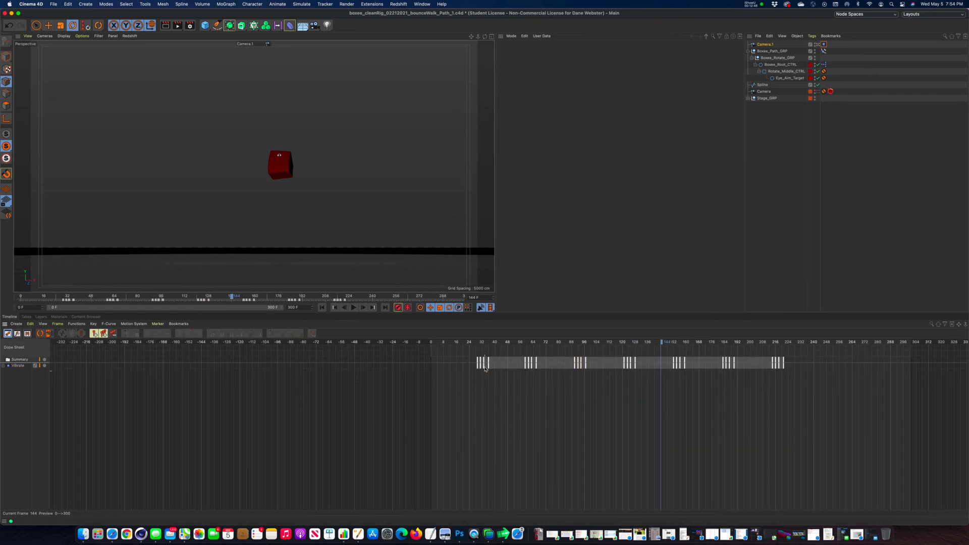
left_click(484, 360)
key("Delete")
key("Delete")
left_click(582, 363)
key("Delete")
key("Delete")
left_click(681, 362)
key("Delete")
left_click(731, 362)
key("Delete")
left_click(779, 362)
key("Delete")
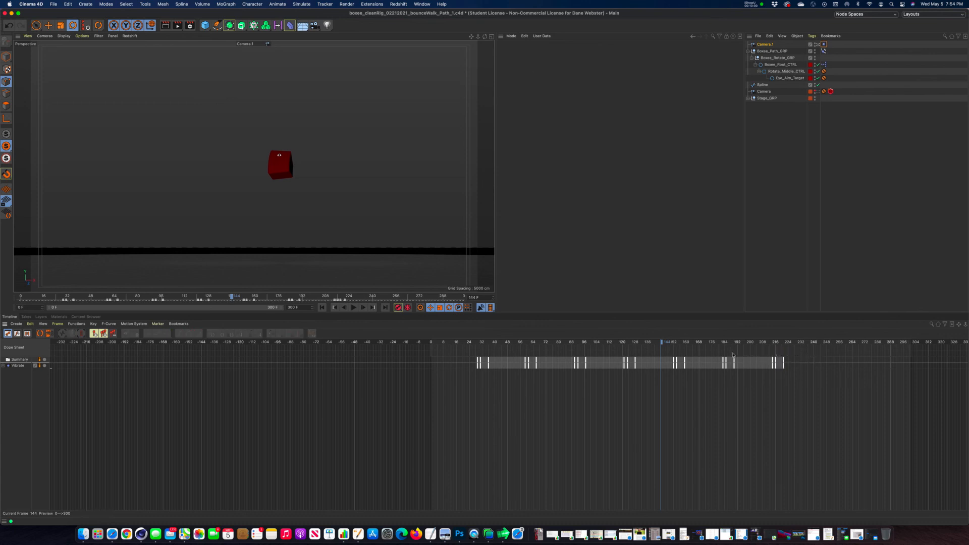
Play the animation from the start to check the camera shakes with the remaining keys.
left_click(321, 307)
left_click(354, 307)
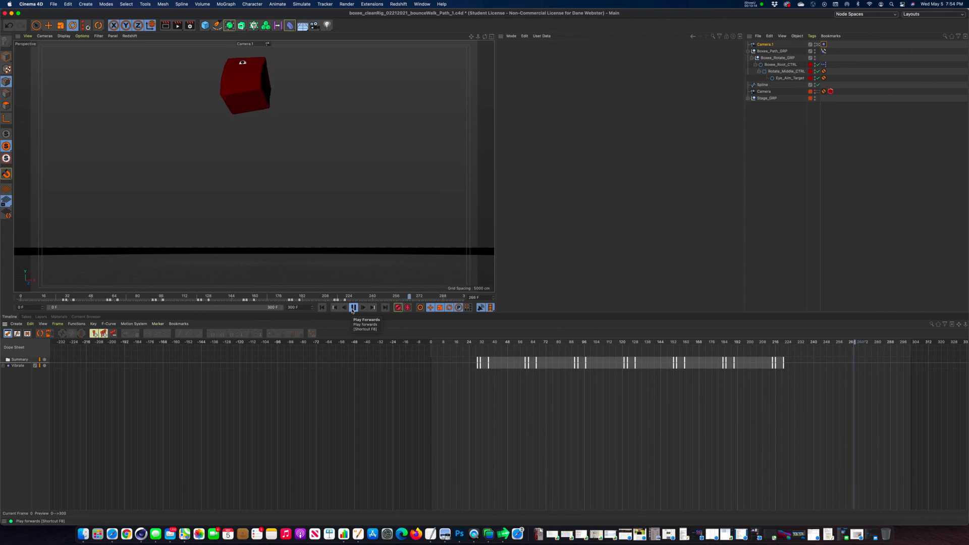
left_click(353, 308)
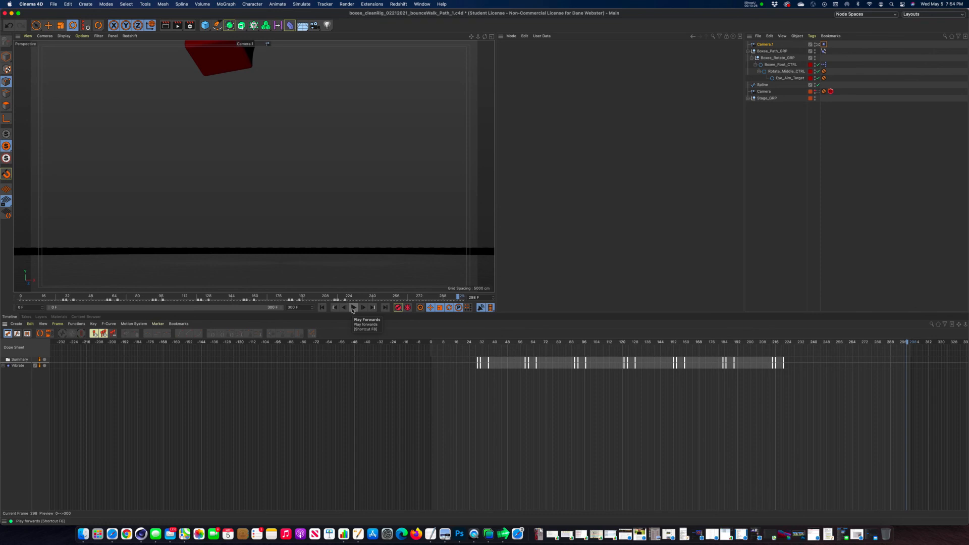
Move all Vibrate keys later together so they span about frames 93 to 285, and return to the start frame.
left_click_drag(833, 355, 401, 420)
left_click_drag(906, 344, 878, 343)
left_click_drag(822, 405, 427, 354)
left_click_drag(555, 357, 640, 355)
key("shift+f")
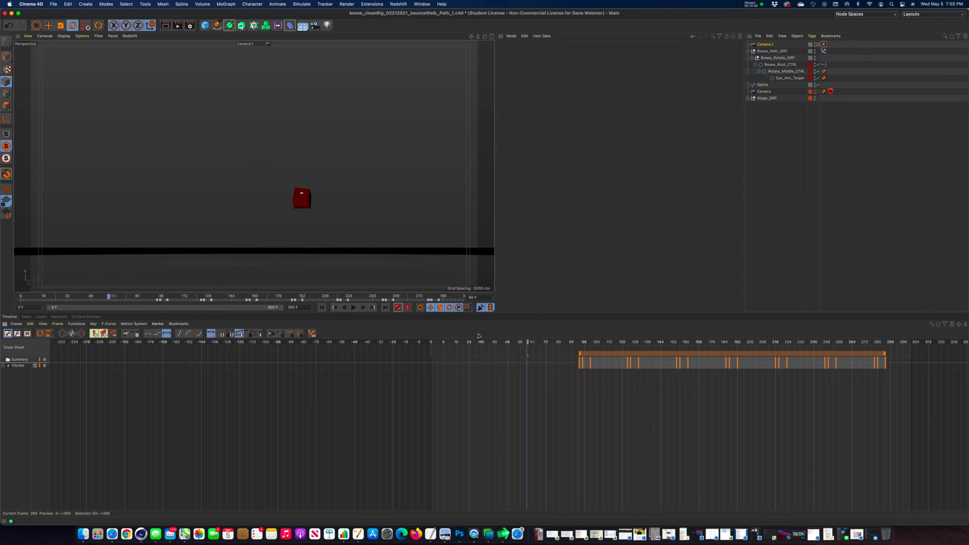
In the F-Curve view, lower the first three shakes' peak keys to position amplitudes of about 6, 7 and 9.5 cm.
left_click(17, 334)
left_click_drag(557, 409, 597, 488)
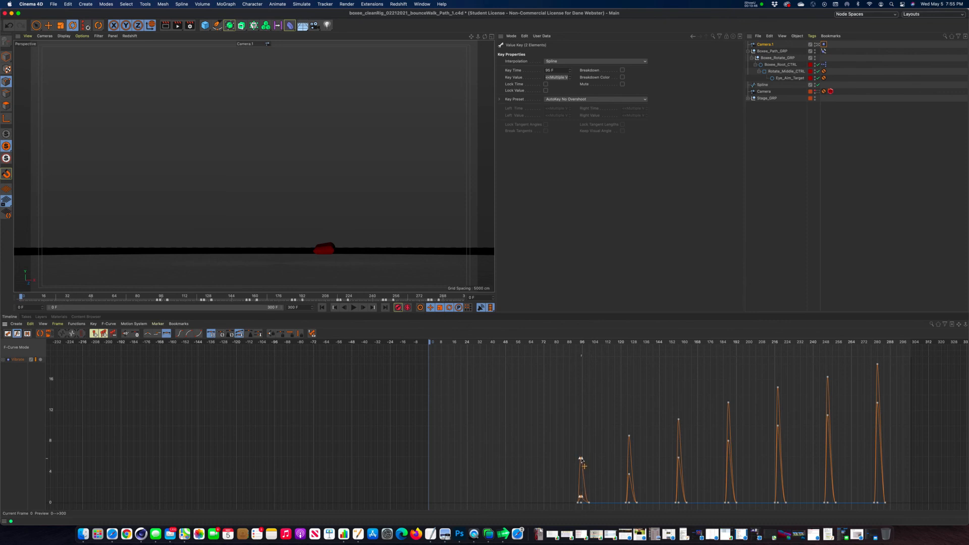
left_click_drag(614, 420, 637, 488)
left_click_drag(629, 444, 628, 438)
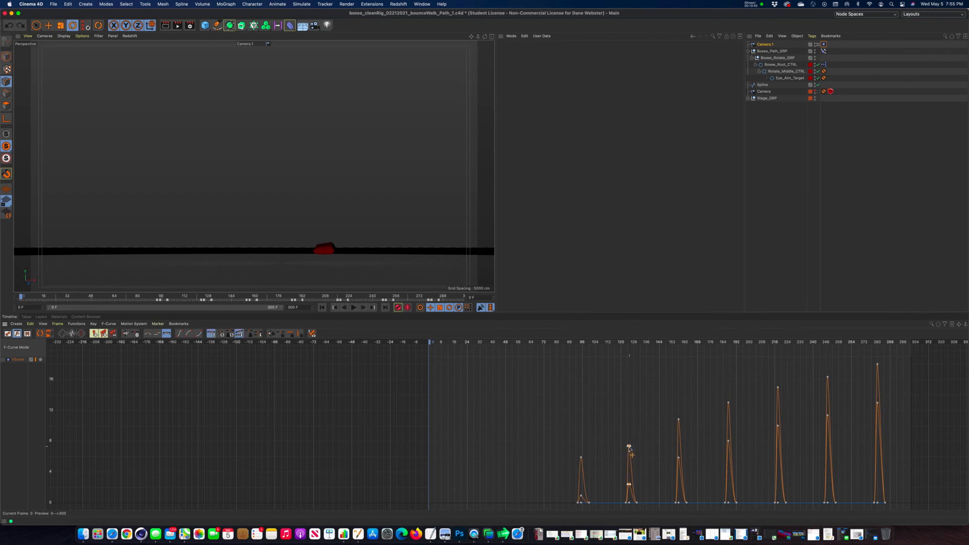
left_click_drag(661, 396, 688, 467)
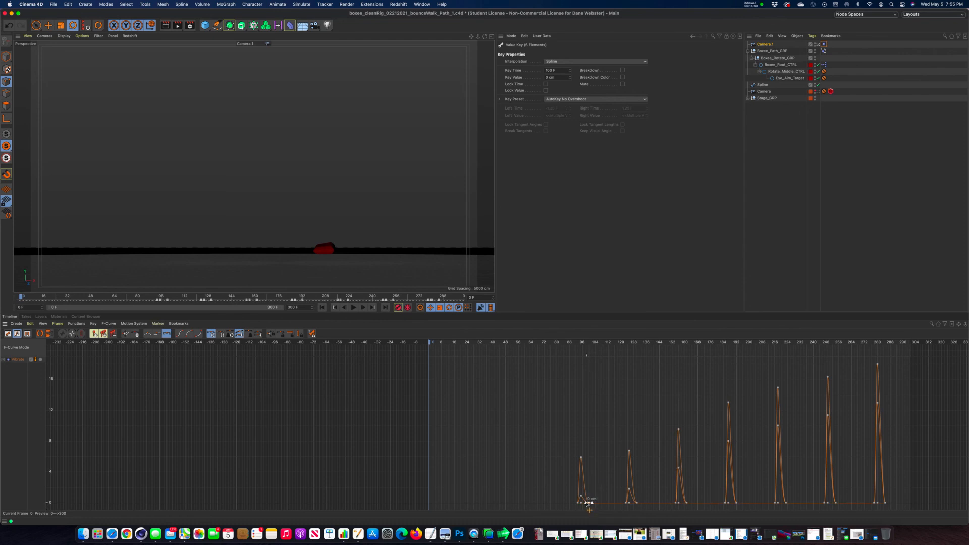
Back in the Dope Sheet, move the first two shakes' end keys later, to about frames 103 and 132.
left_click(27, 333)
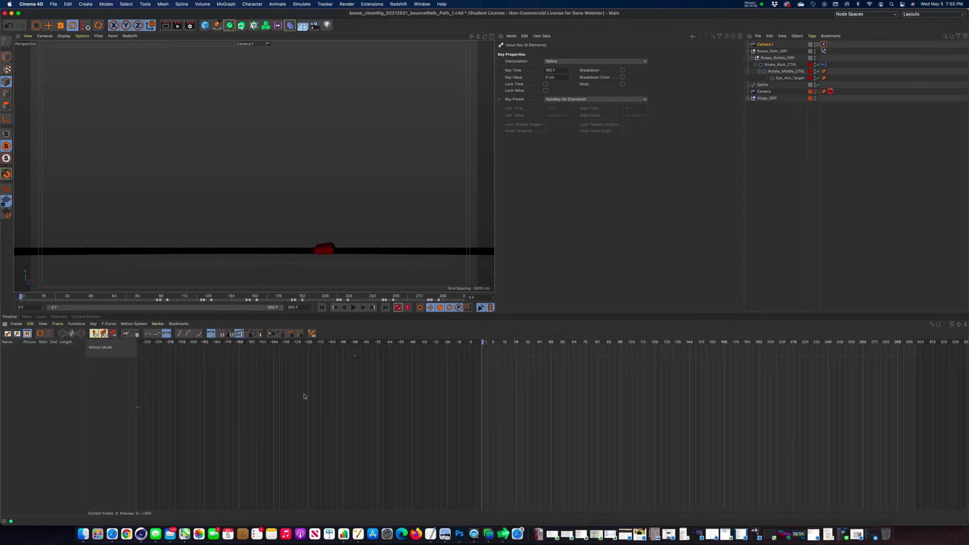
left_click(7, 334)
left_click(593, 375)
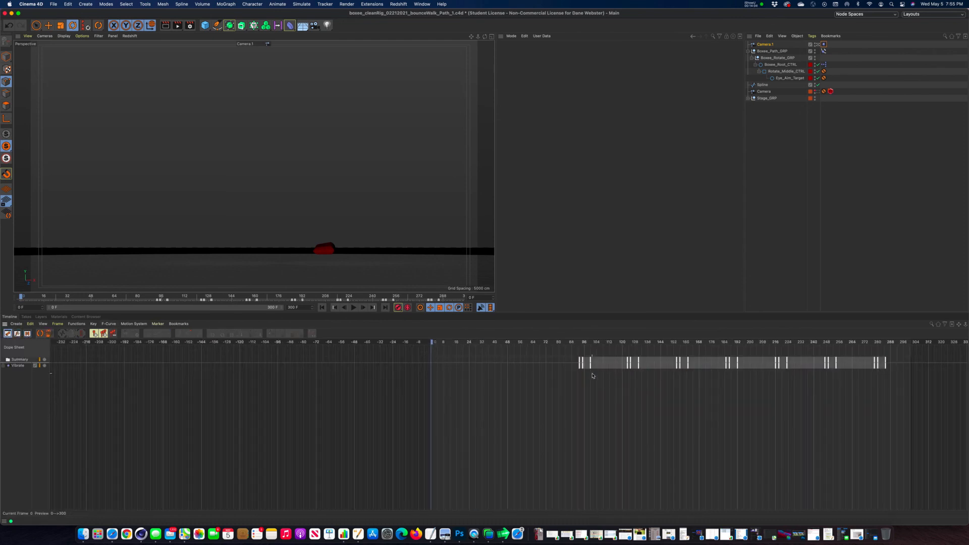
left_click(591, 360)
left_click_drag(596, 353, 639, 354)
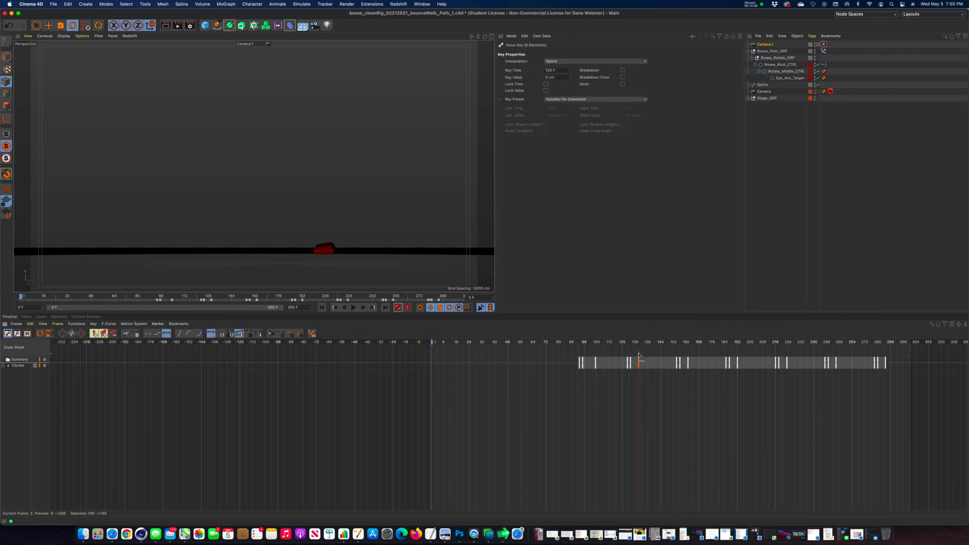
Move the last four shakes' end keys progressively later, to about frames 197, 229, 261 and 296.
mouse_move(751, 397)
left_mouse_down()
mouse_move(728, 346)
mouse_move(839, 356)
left_mouse_up()
left_click_drag(848, 356, 848, 356)
left_click(885, 356)
left_click_drag(903, 358, 903, 357)
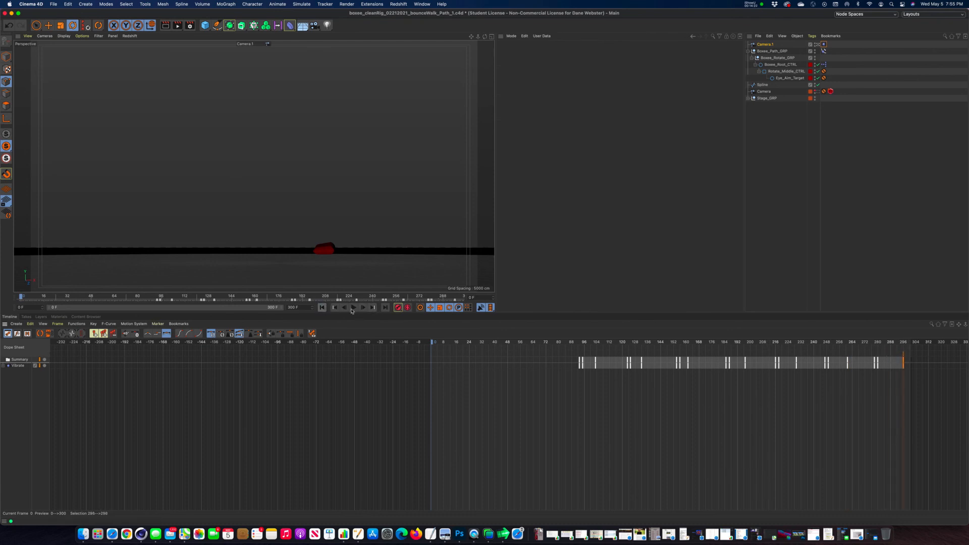